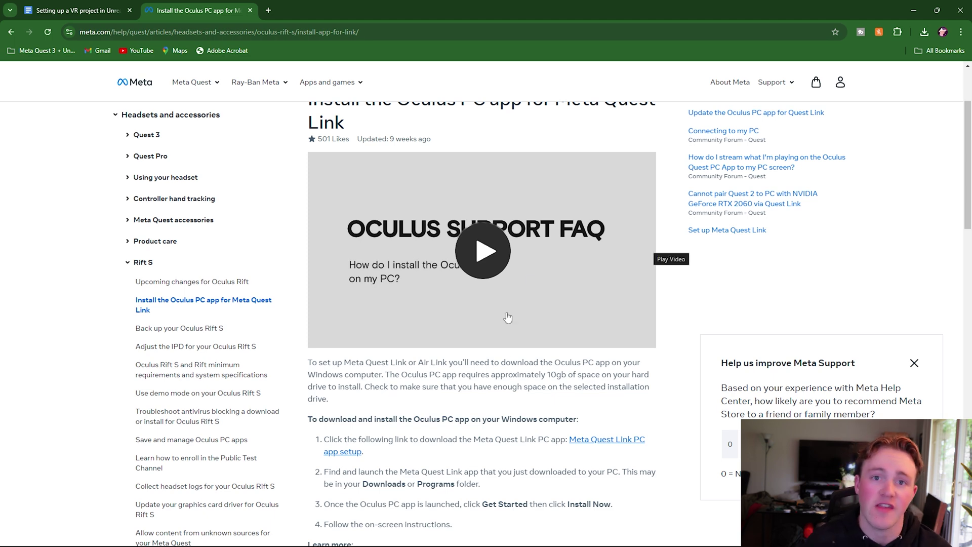
# - Download the Meta Quest Link PC app installer (OculusSetup.exe) from the Help Center install article
pyautogui.scroll(-3, 557, 310)
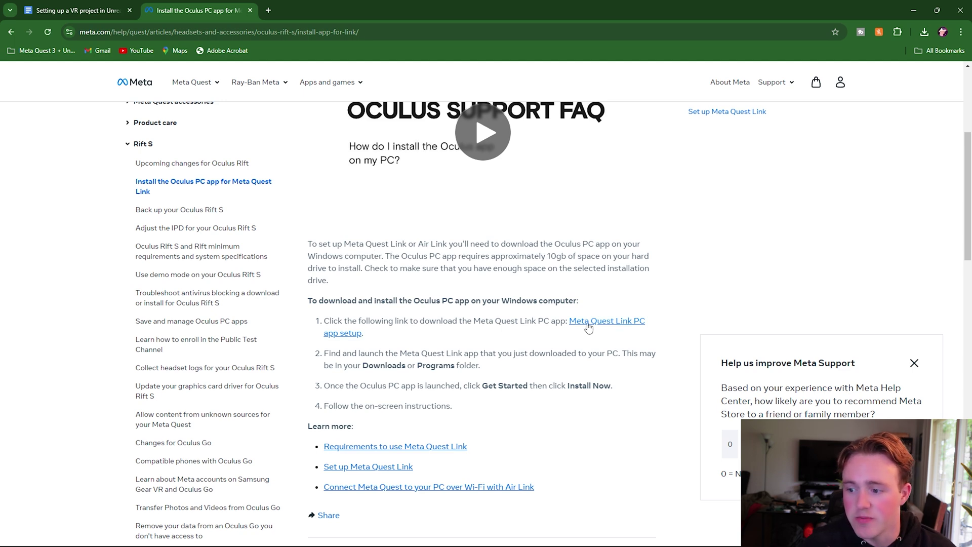
pyautogui.click(621, 325)
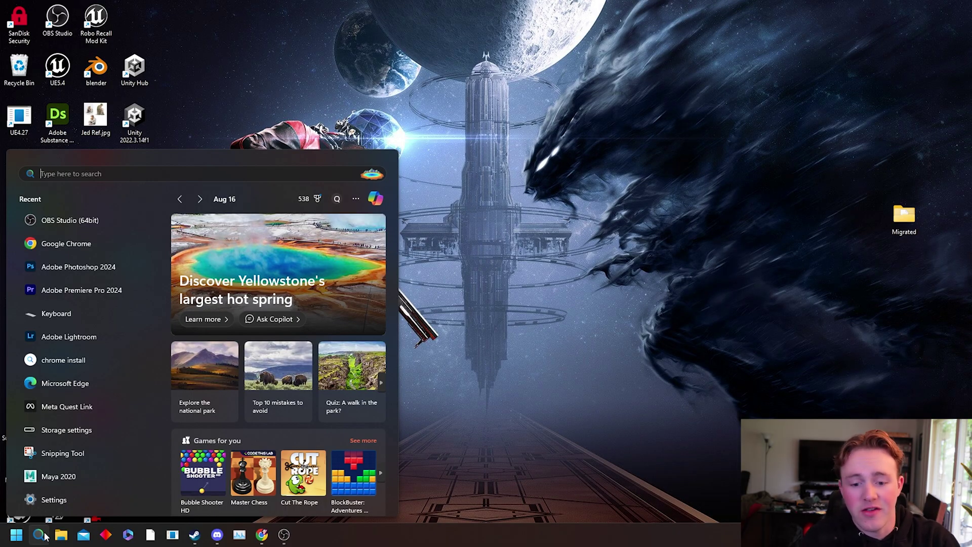
# - Start Meta Quest Link from Windows search and show its Devices page listing Quest 3 and Touch
pyautogui.write('met')
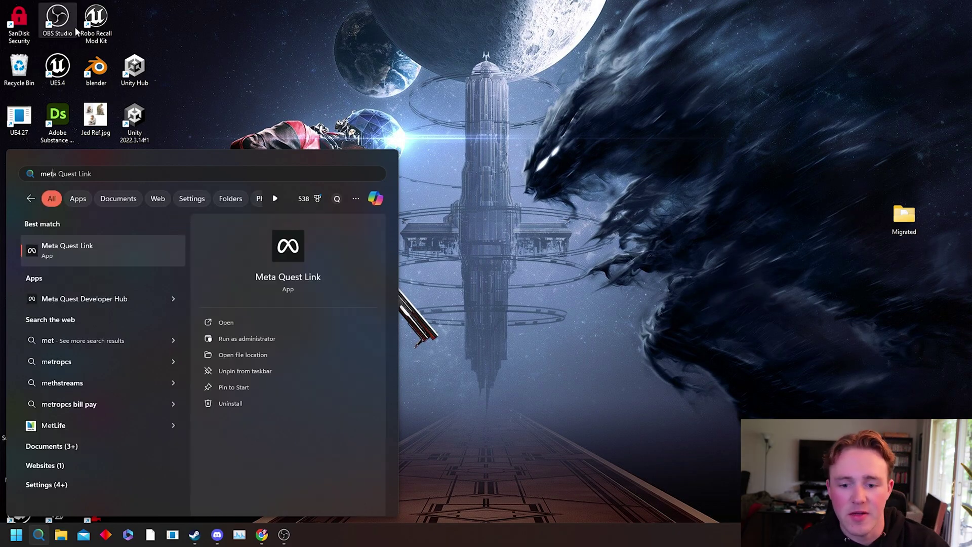
pyautogui.click(126, 246)
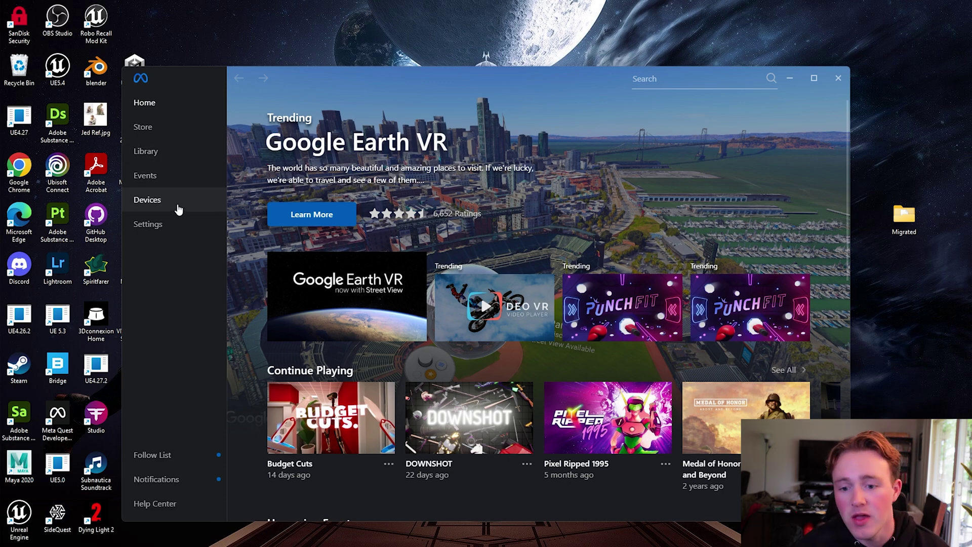
pyautogui.click(178, 210)
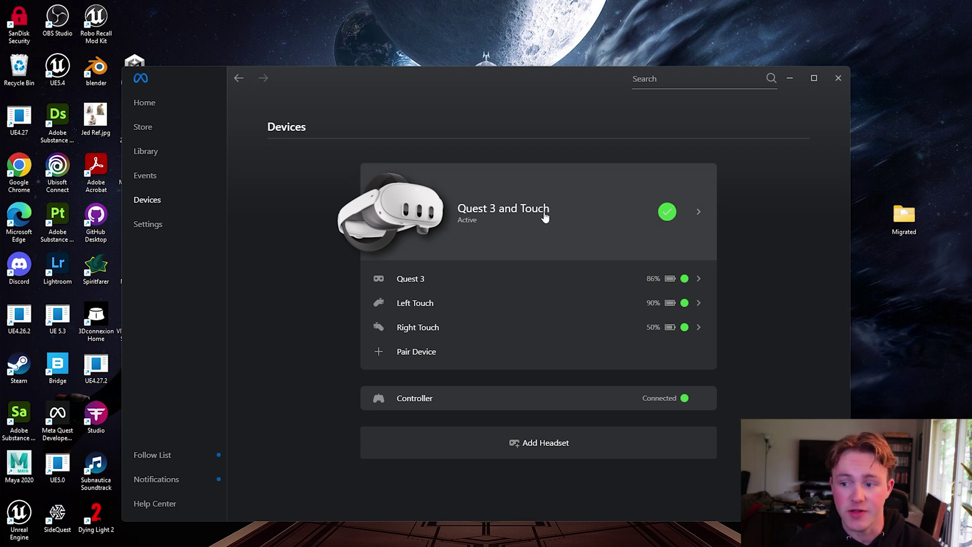
# - Complete the Quest 3 device setup using the Link (Cable) connection method
pyautogui.click(656, 218)
pyautogui.scroll(-5, 782, 379)
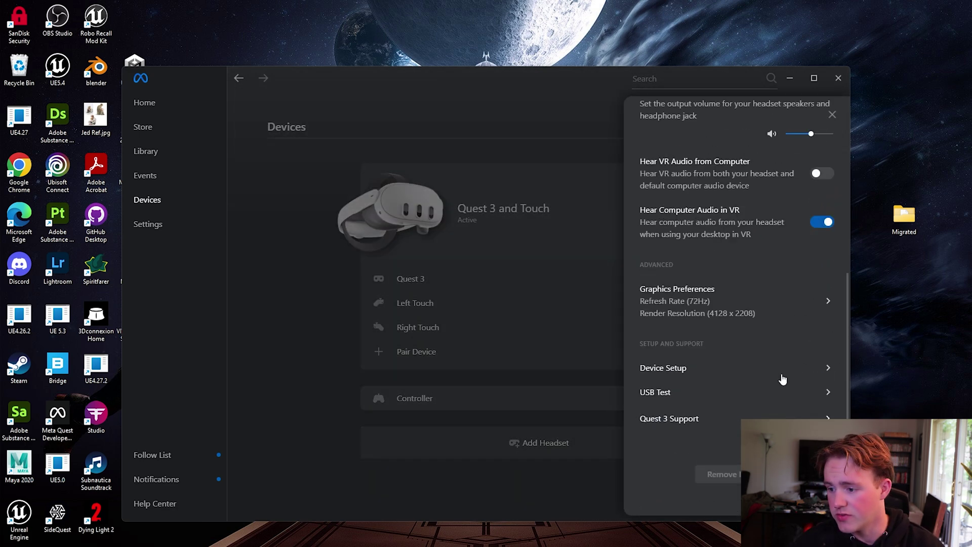
pyautogui.click(693, 371)
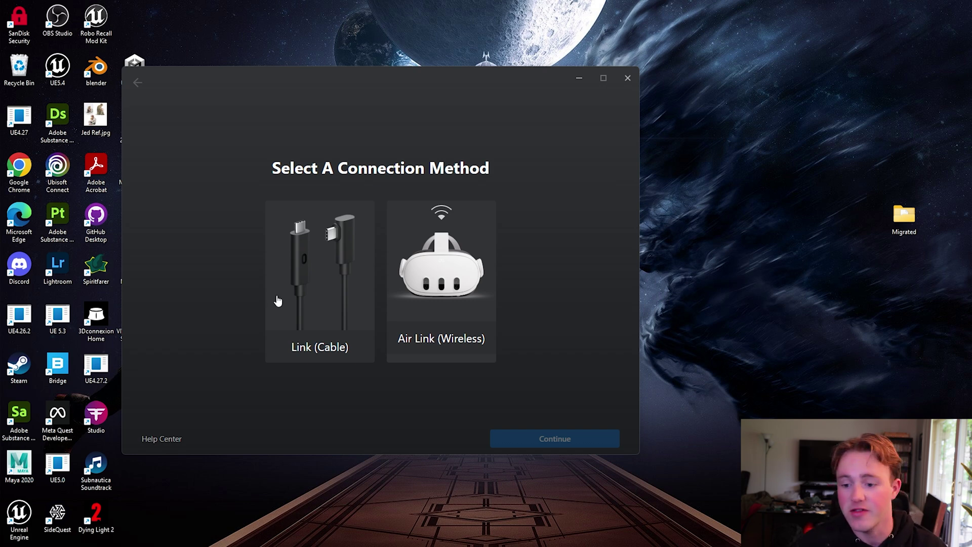
pyautogui.click(340, 304)
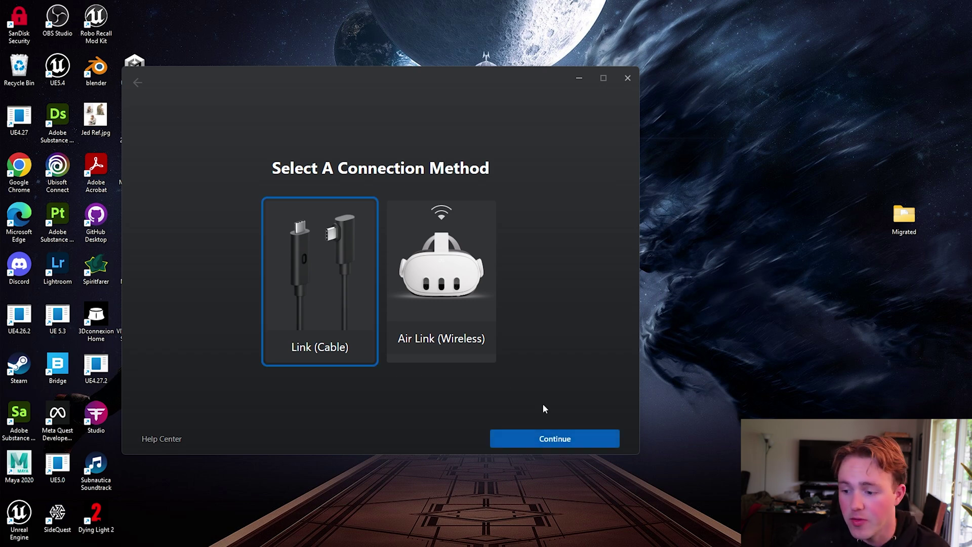
pyautogui.click(563, 443)
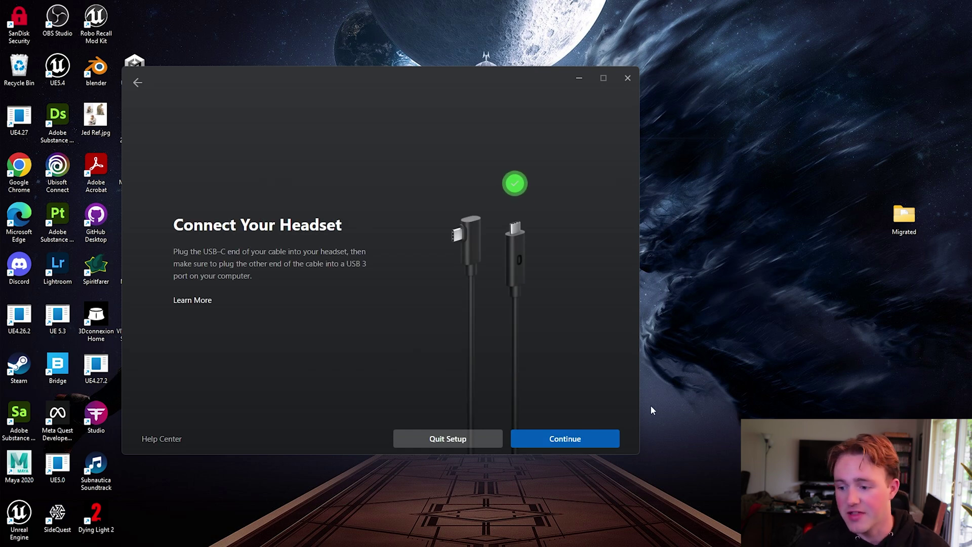
pyautogui.click(576, 435)
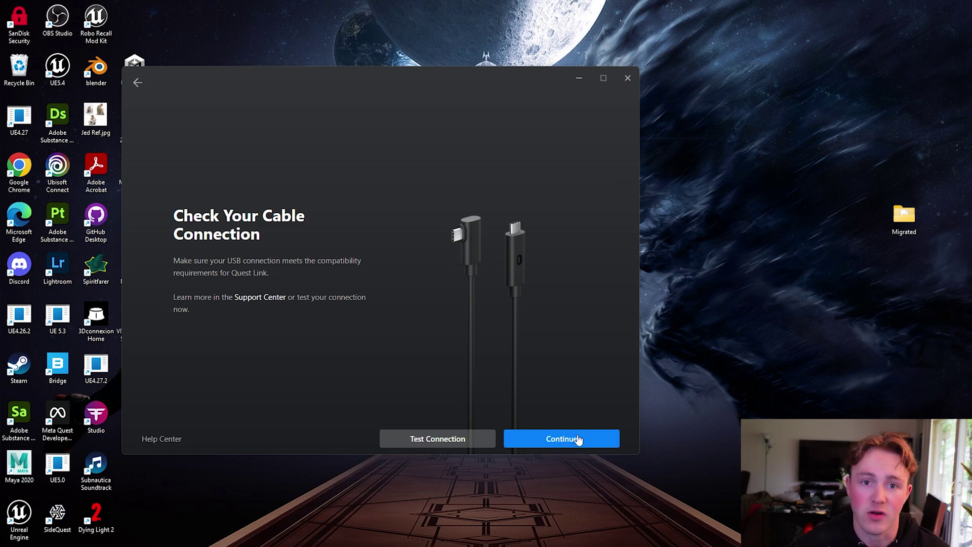
pyautogui.click(577, 437)
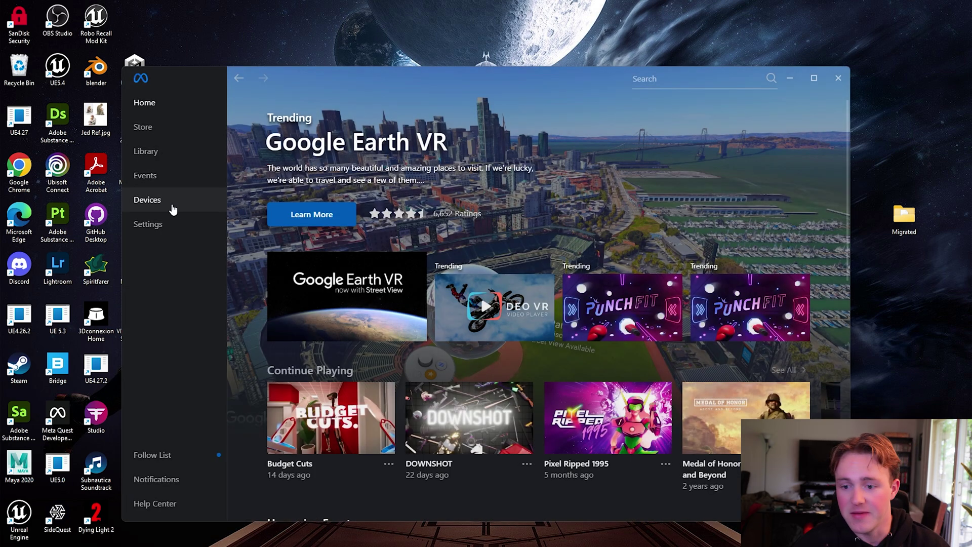
# - Confirm Unknown sources is on and Meta Quest Link is the OpenXR runtime in General settings
pyautogui.click(213, 199)
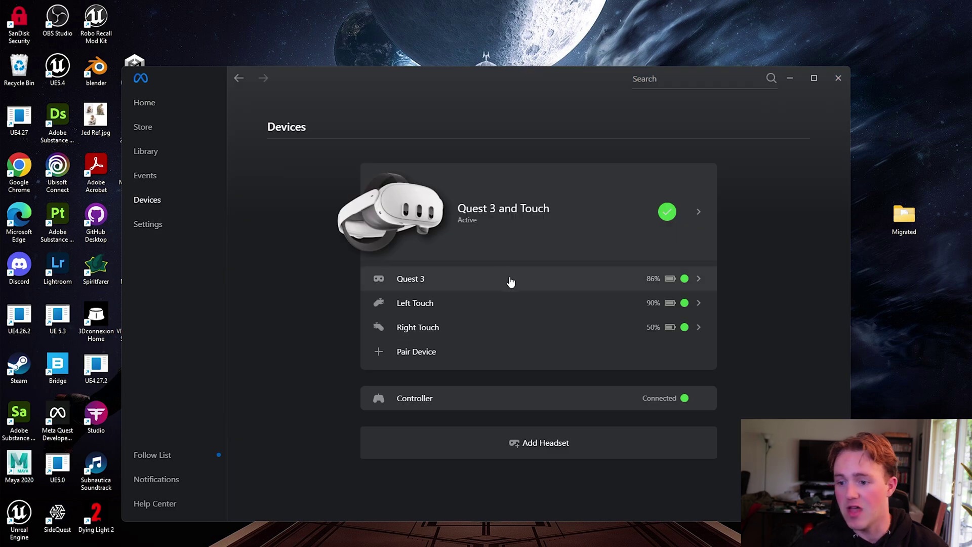
pyautogui.click(175, 222)
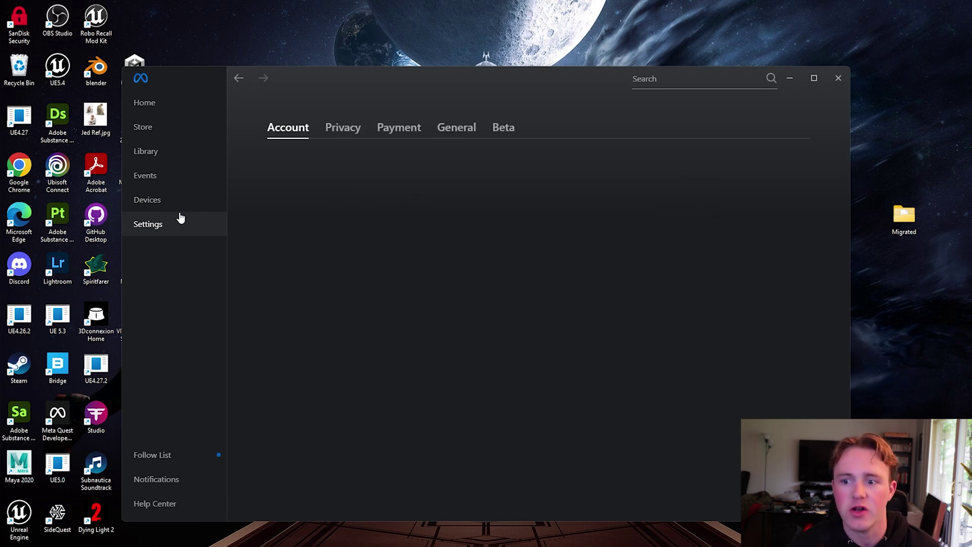
pyautogui.click(459, 130)
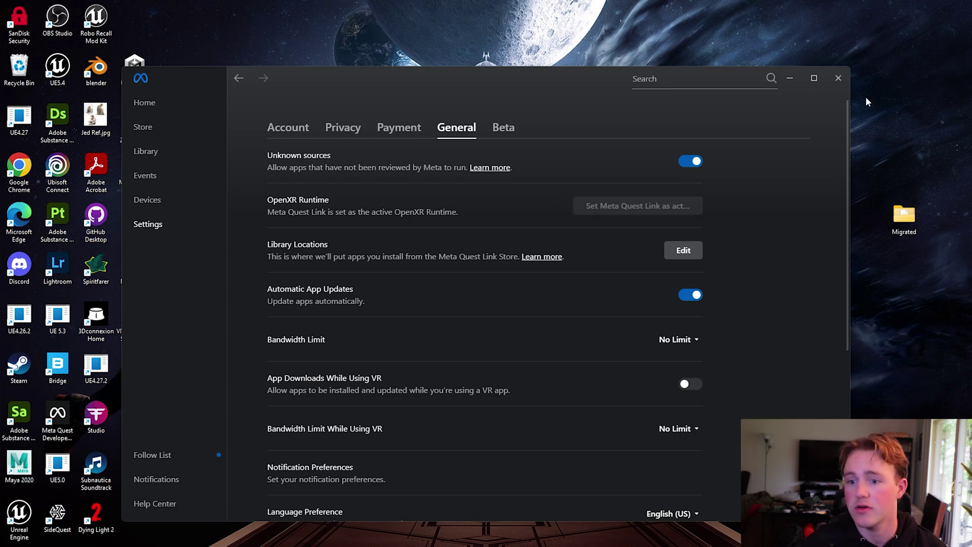
pyautogui.click(161, 204)
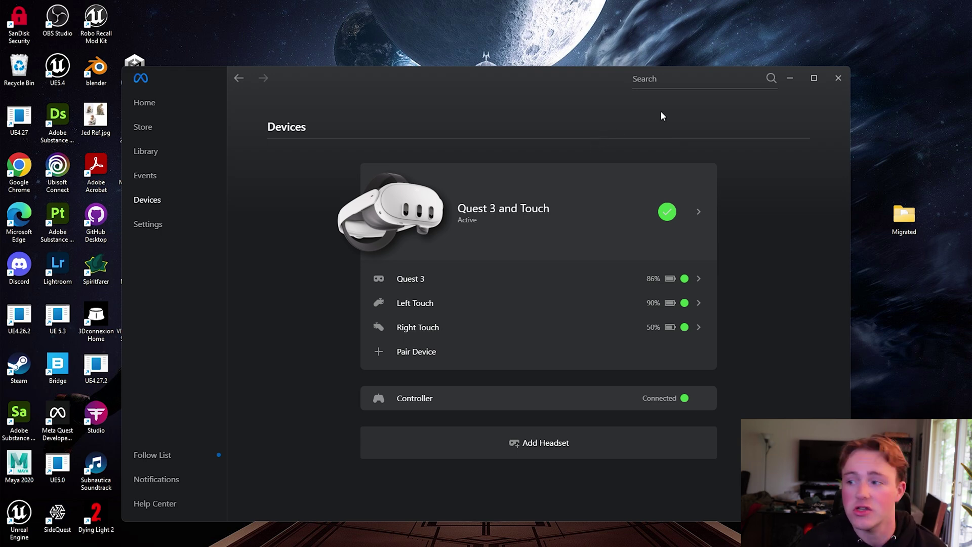
# - Minimize Meta Quest Link and start the Epic Games Launcher Windows installer download from store.epicgames.com in Chrome
pyautogui.click(788, 78)
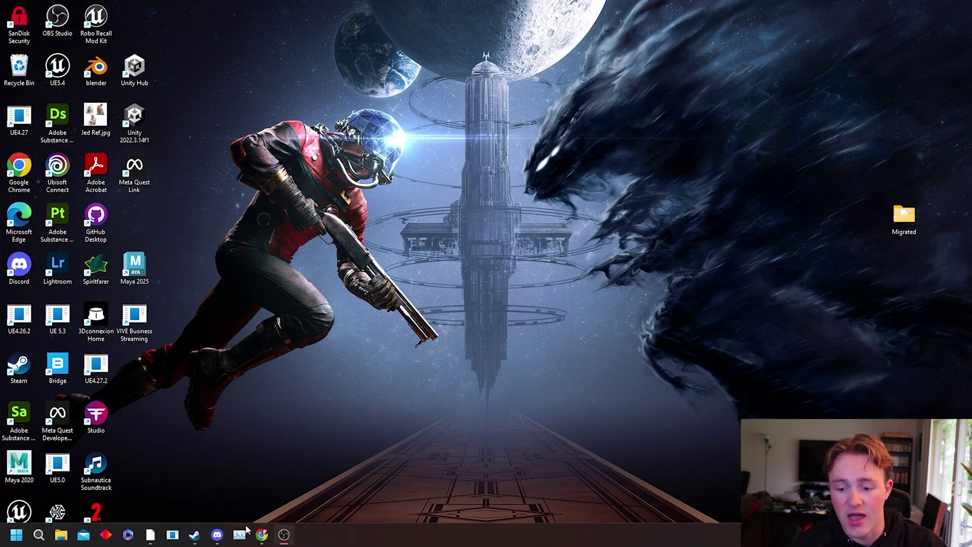
pyautogui.click(262, 534)
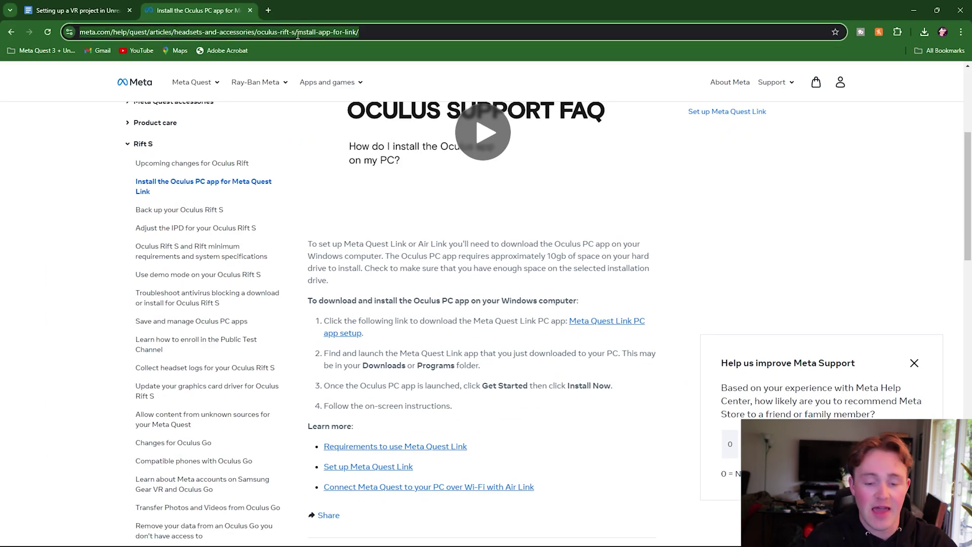
pyautogui.write('epi')
pyautogui.press('Return')
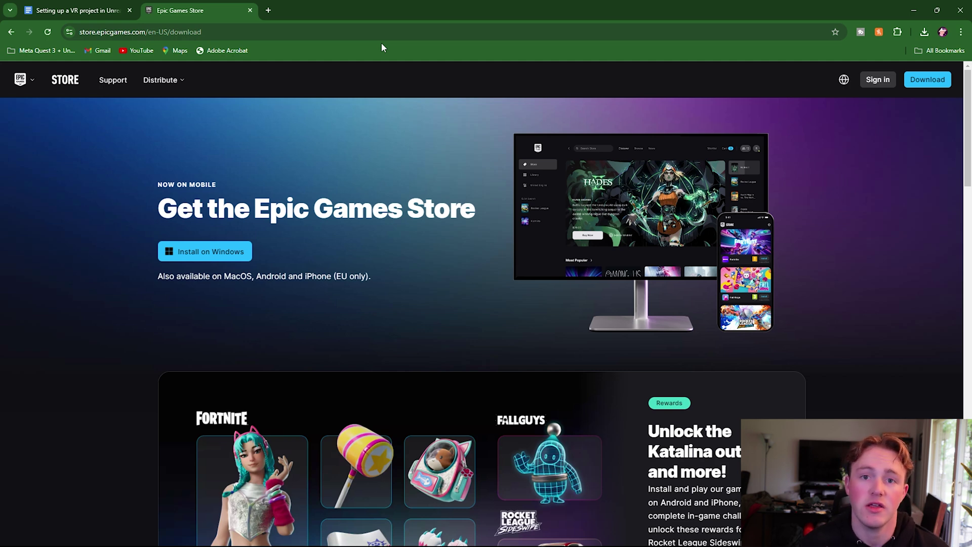
pyautogui.click(209, 253)
pyautogui.click(924, 32)
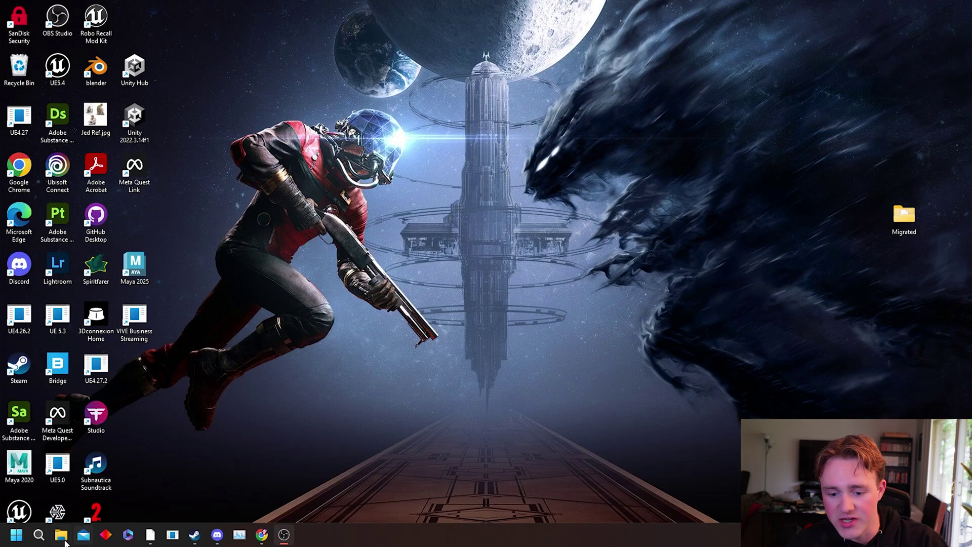
pyautogui.click(39, 536)
# - Open Epic Games Launcher, sign in with the account password, and show the Unreal Engine Library
pyautogui.write('e')
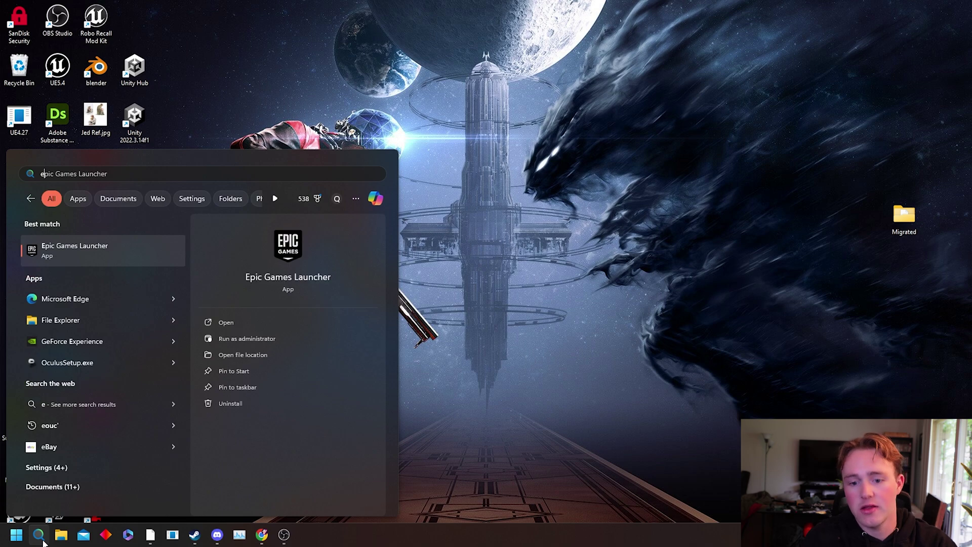
pyautogui.click(98, 246)
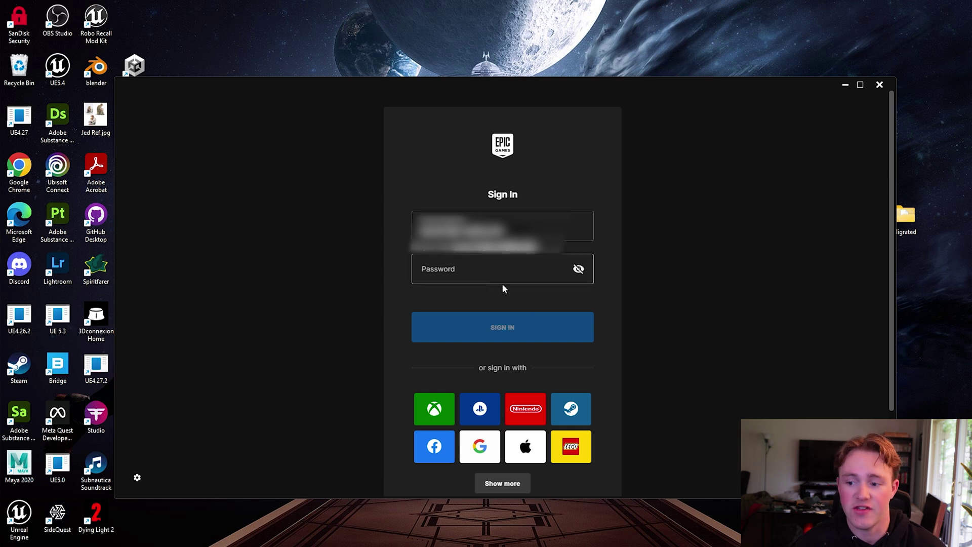
pyautogui.click(506, 273)
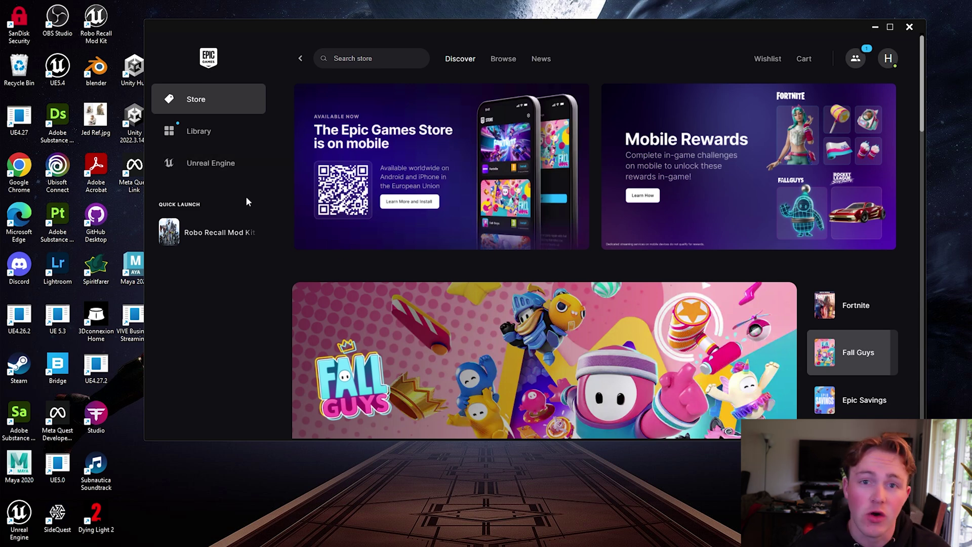
pyautogui.click(218, 171)
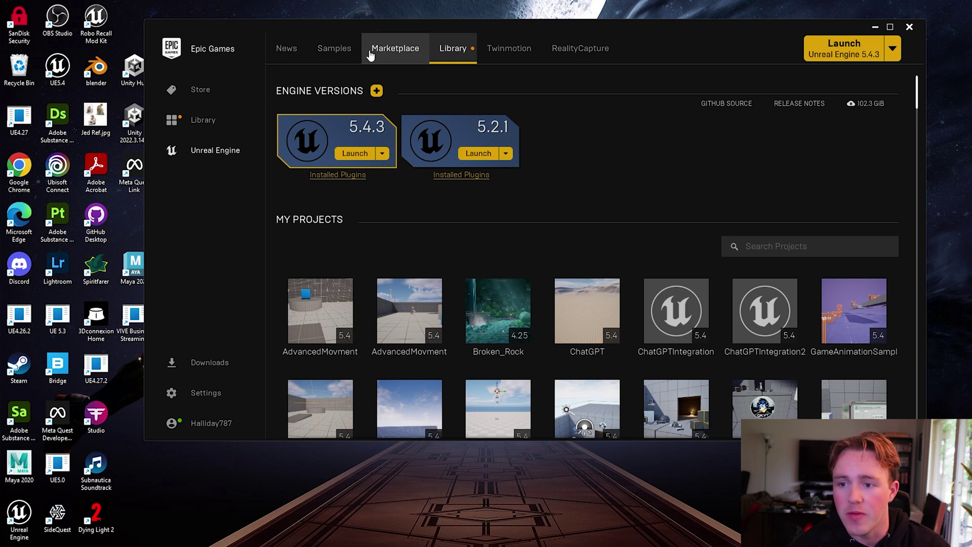
# - Add an Unreal Engine 5.3.2 entry under Engine Versions in the Library
pyautogui.click(342, 57)
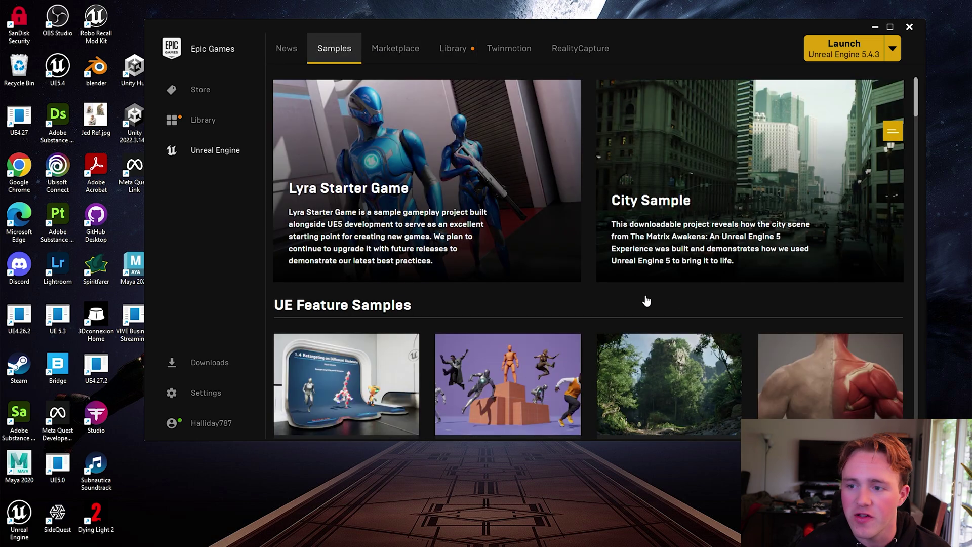
pyautogui.click(452, 53)
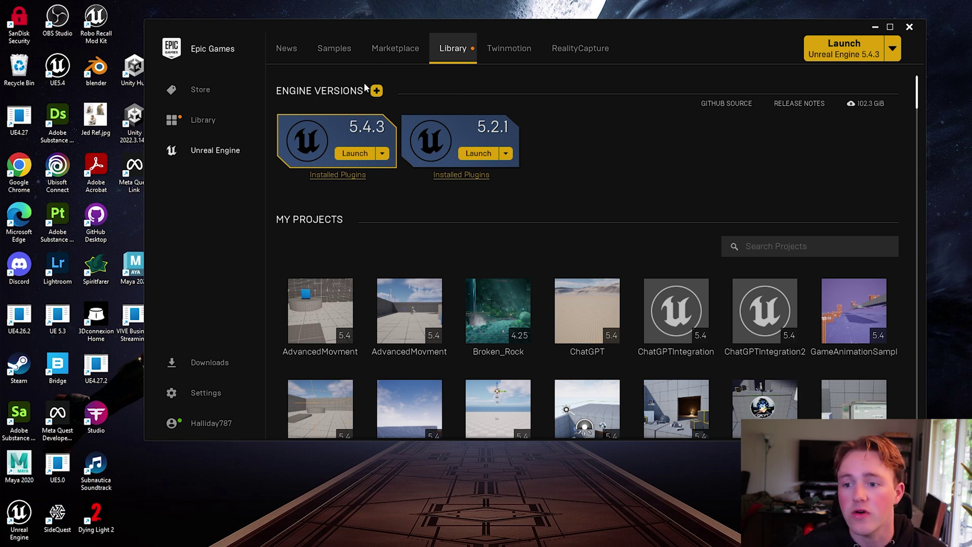
pyautogui.click(376, 90)
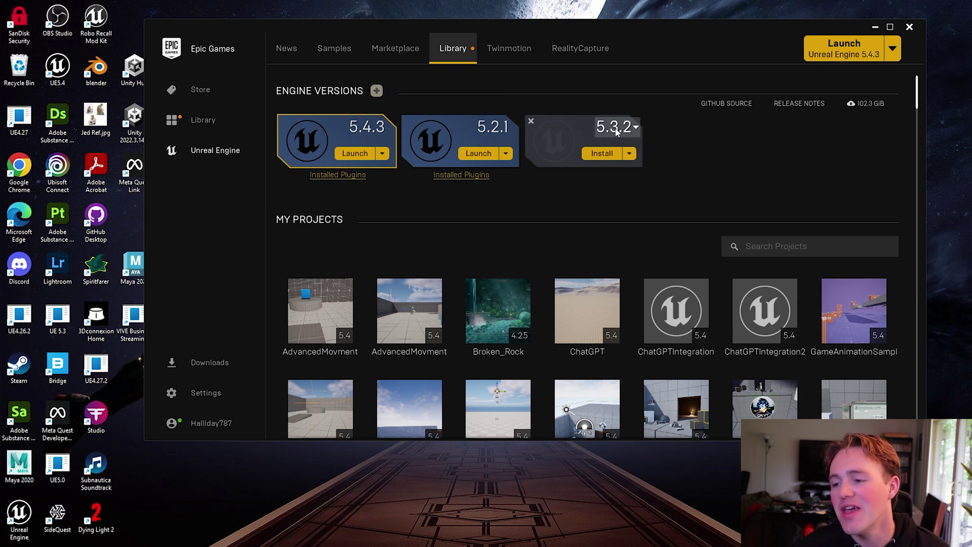
pyautogui.click(630, 126)
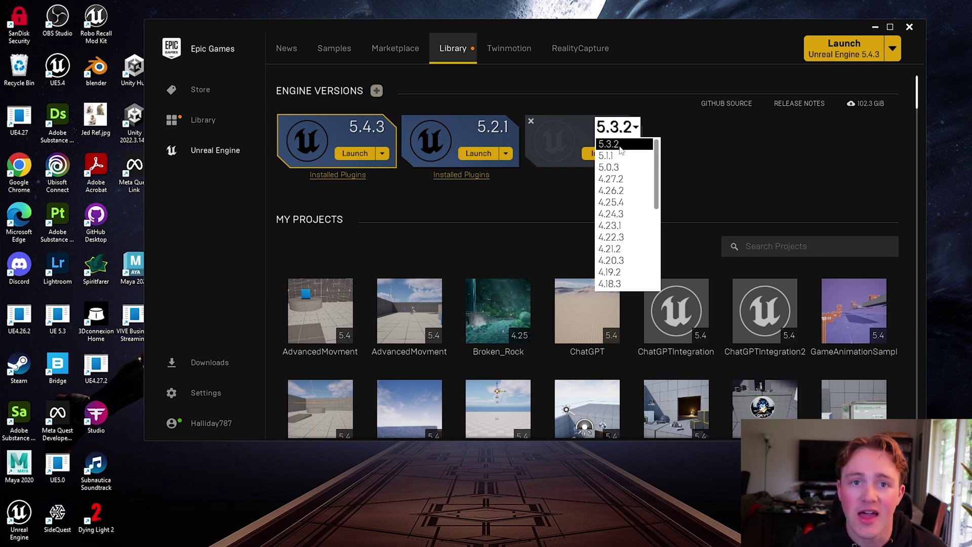
pyautogui.click(618, 145)
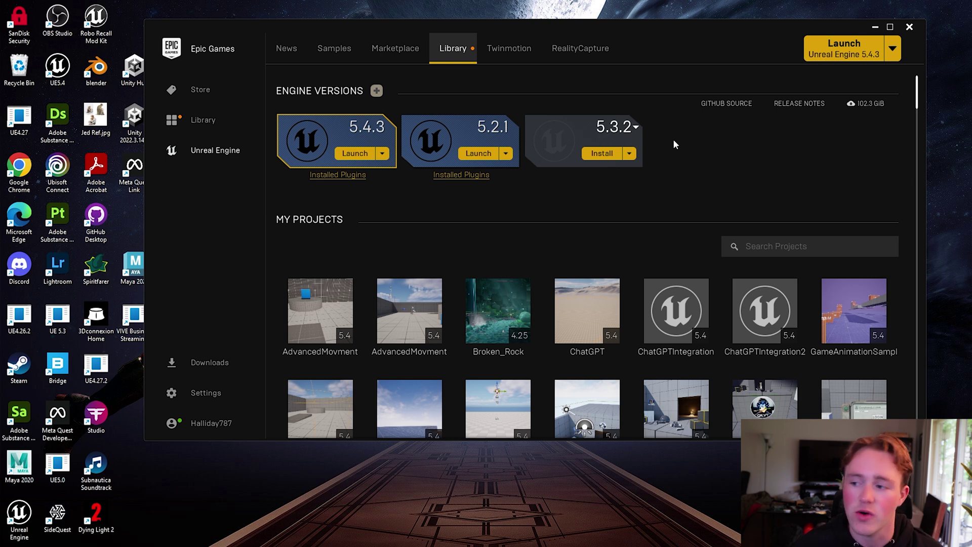
# - Start the 5.3.2 install, untick Starter Content in Installation Options, then close the options
pyautogui.click(613, 155)
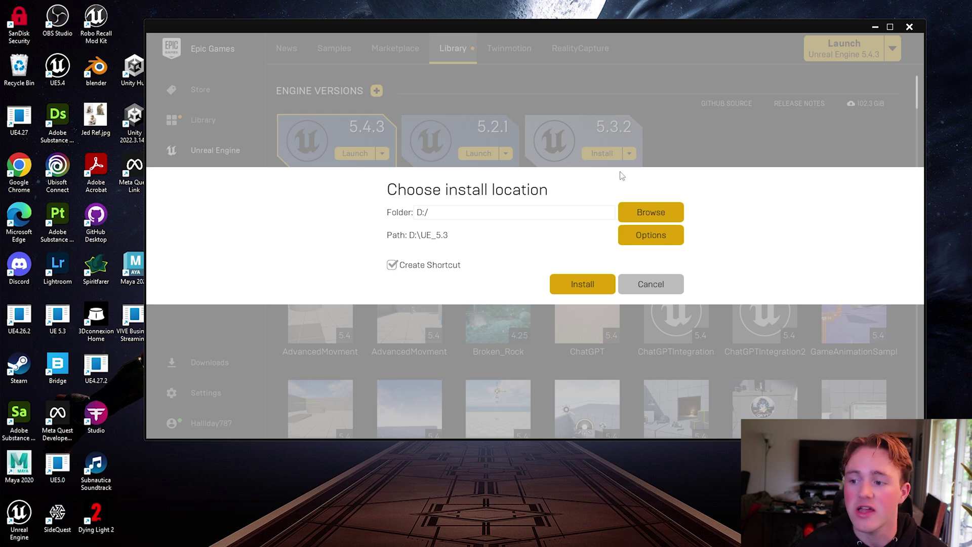
pyautogui.click(649, 232)
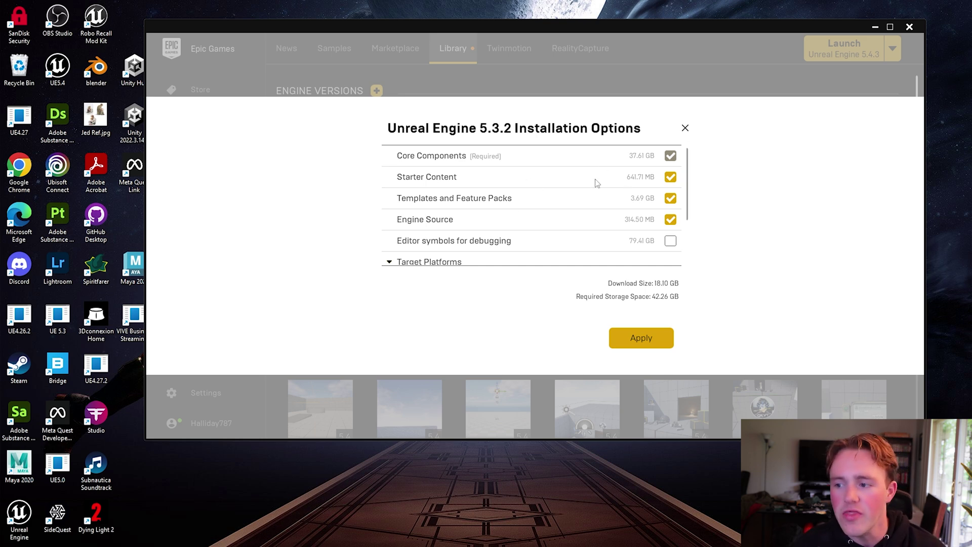
pyautogui.click(670, 178)
pyautogui.scroll(-1, 581, 198)
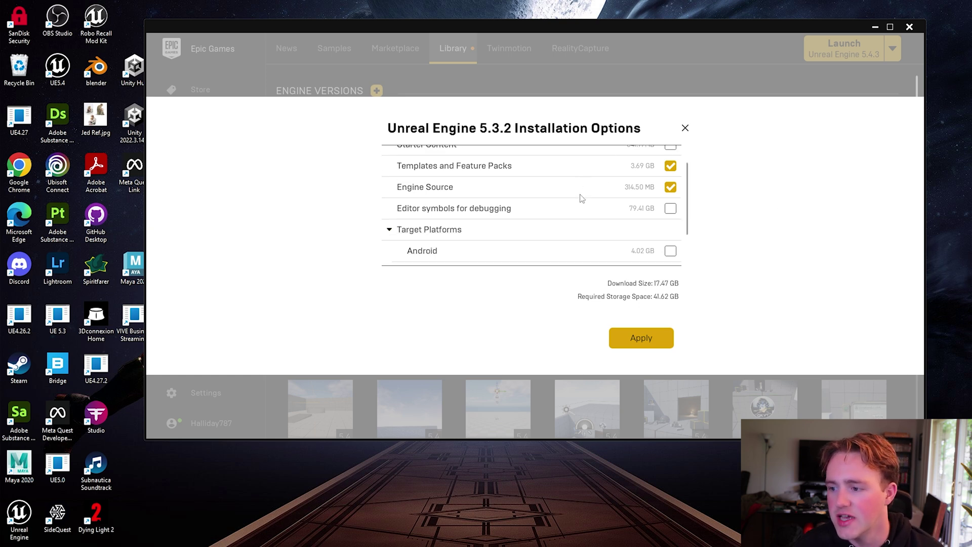
pyautogui.scroll(-2, 581, 198)
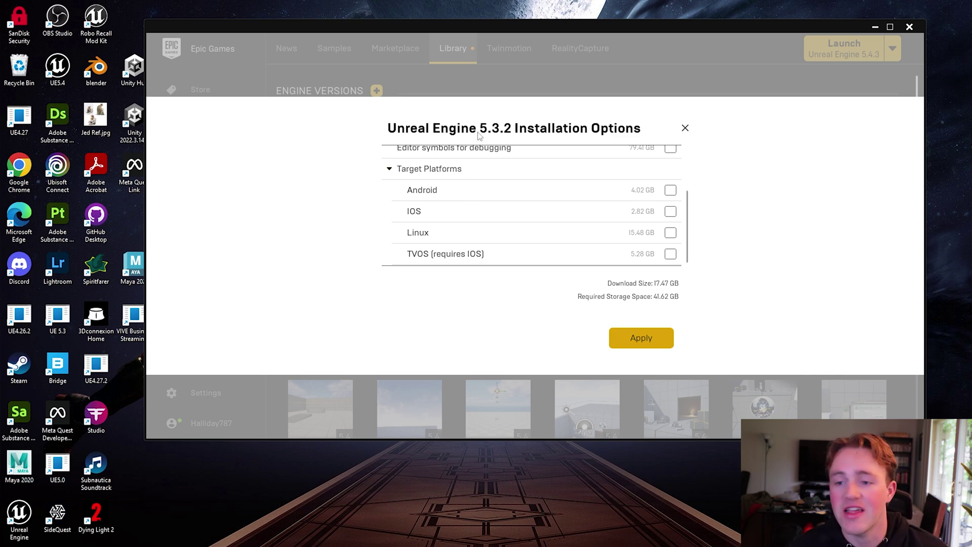
pyautogui.scroll(3, 678, 200)
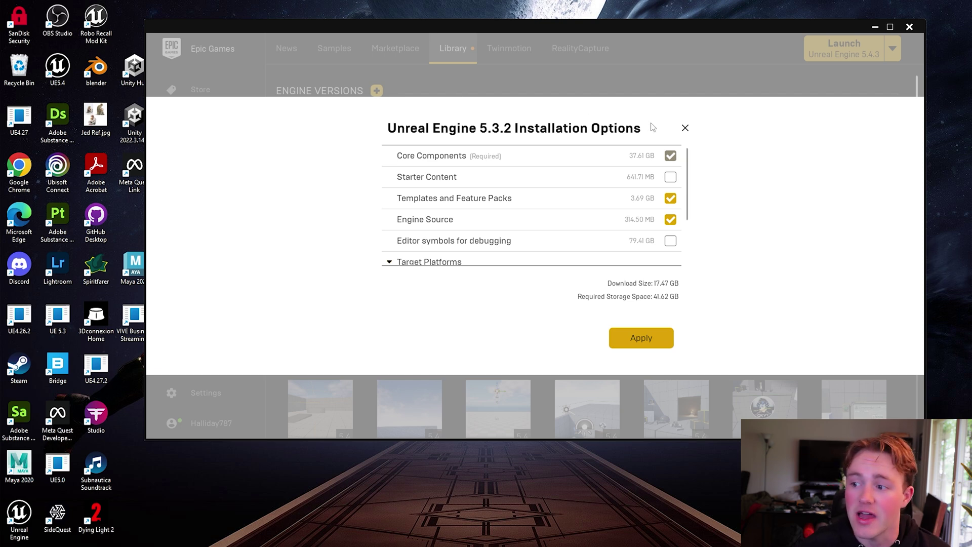
pyautogui.click(685, 128)
pyautogui.click(650, 284)
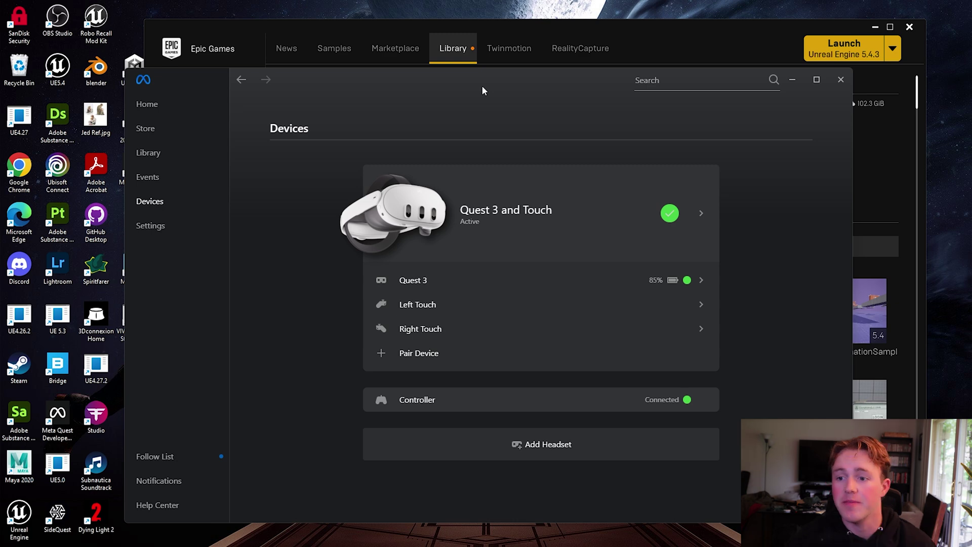
pyautogui.click(421, 25)
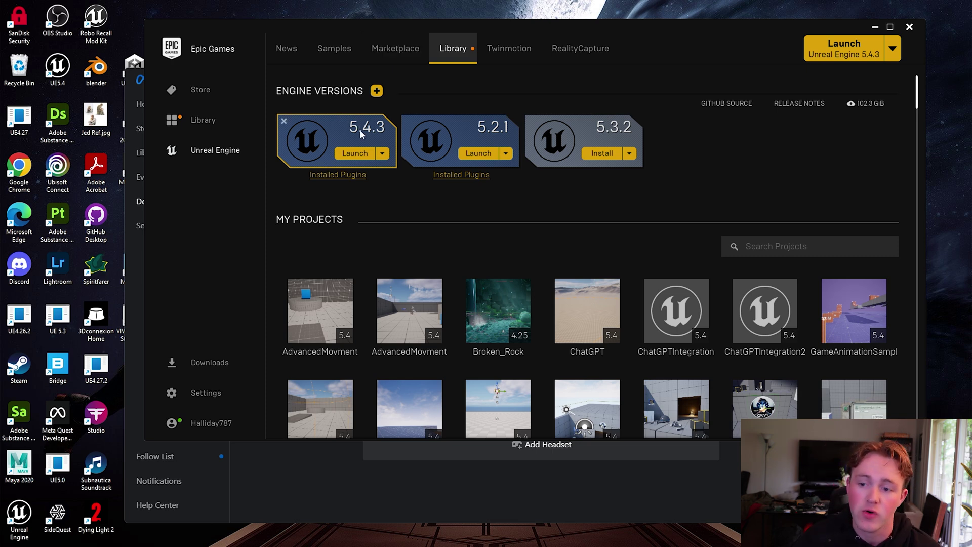
# - Launch Unreal Engine 5.4.3 and choose the Games > Virtual Reality template
pyautogui.click(357, 153)
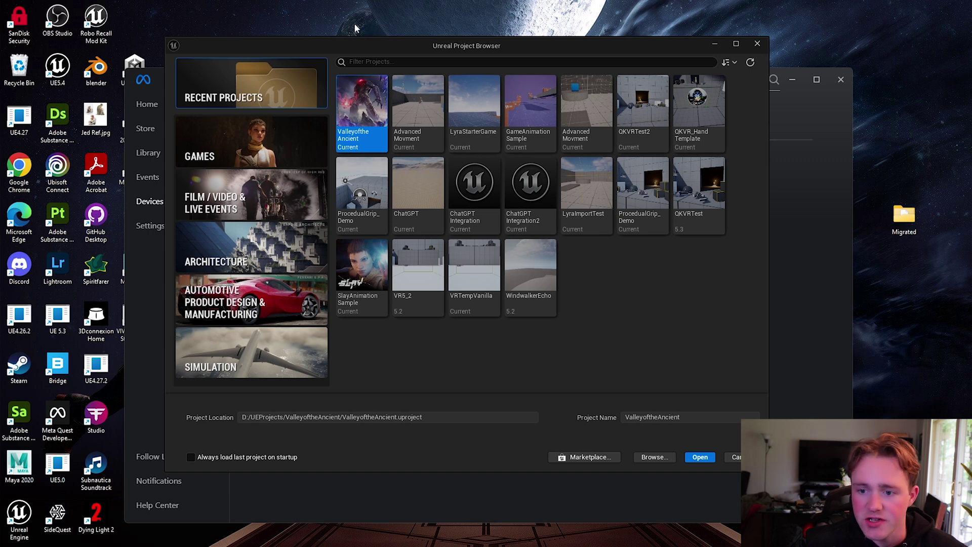
pyautogui.click(280, 135)
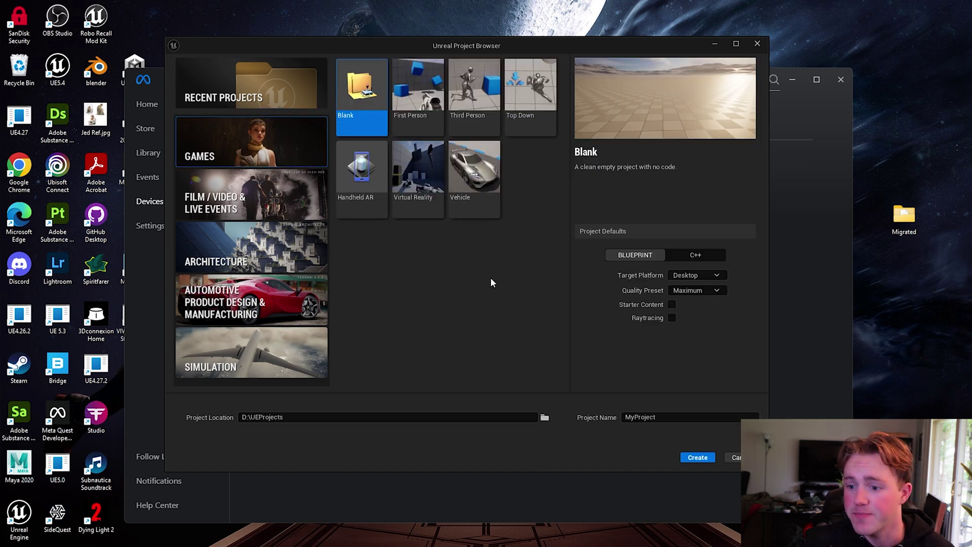
pyautogui.click(399, 159)
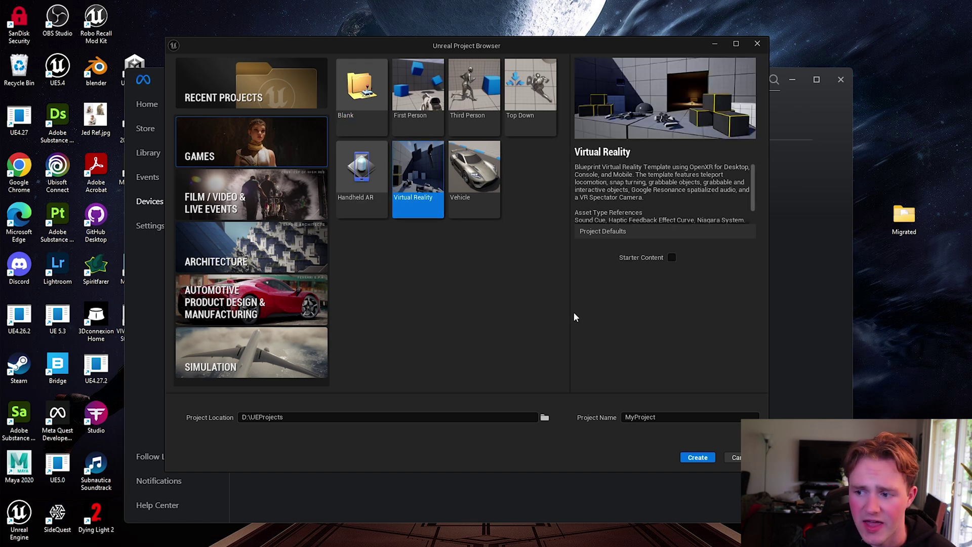
pyautogui.scroll(-2, 691, 189)
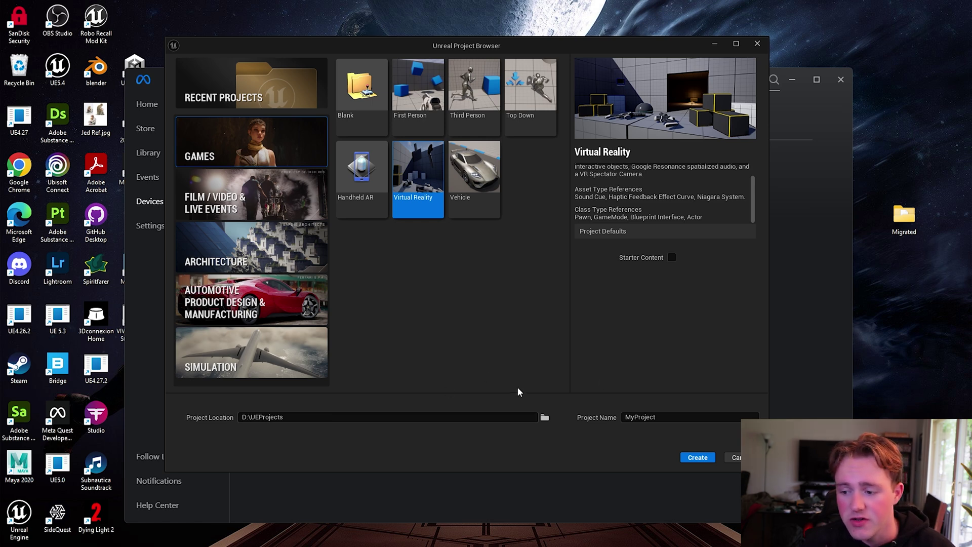
# - Name the project Vanilla_VR and create it
pyautogui.doubleClick(674, 417)
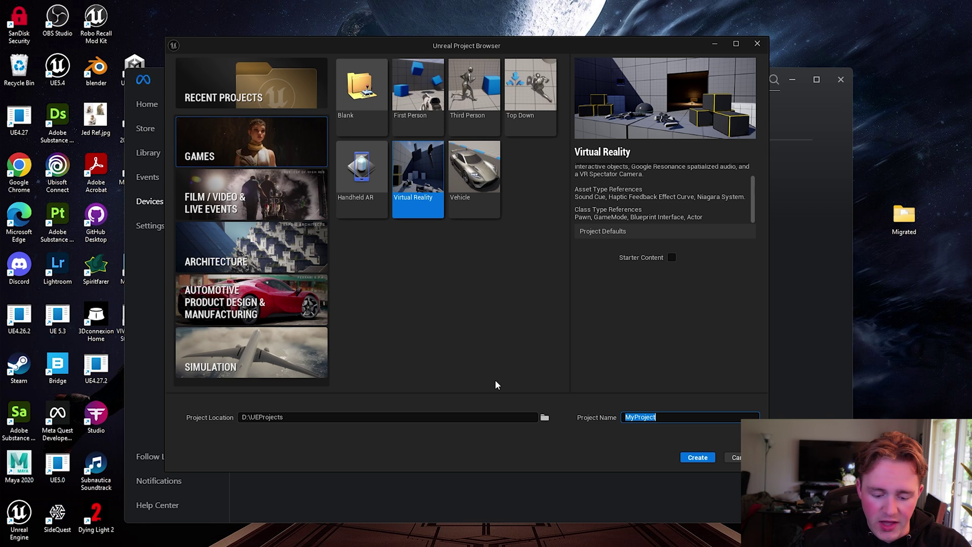
pyautogui.press('BackSpace')
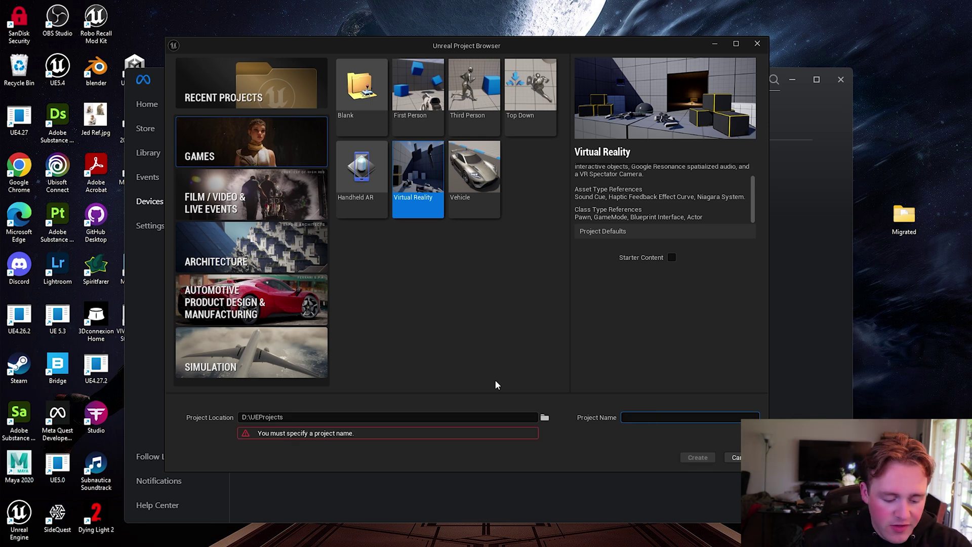
pyautogui.write('VR')
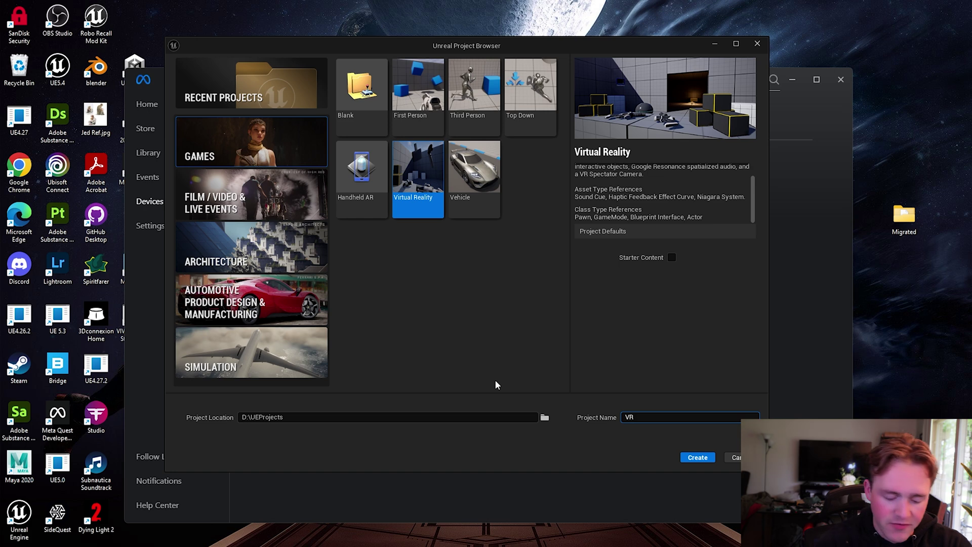
pyautogui.press('Home')
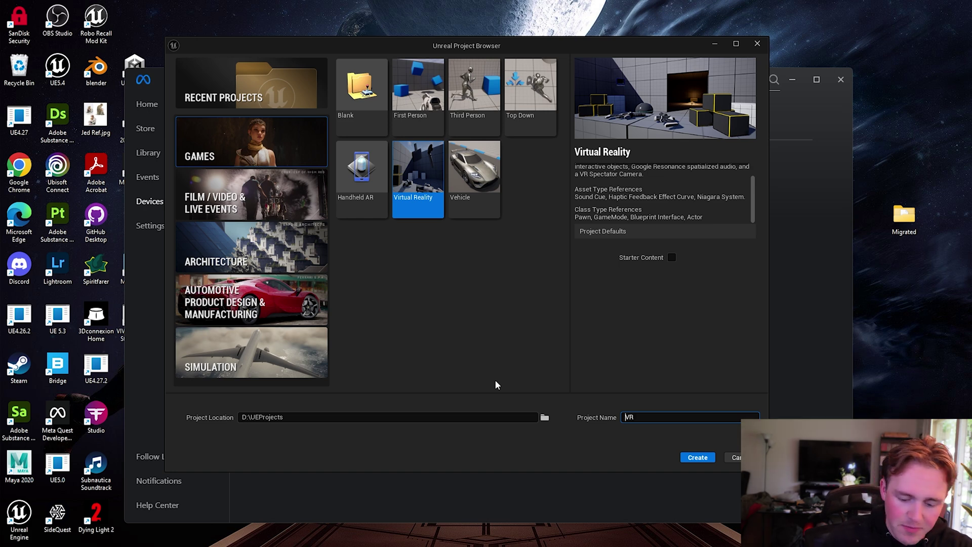
pyautogui.write('_')
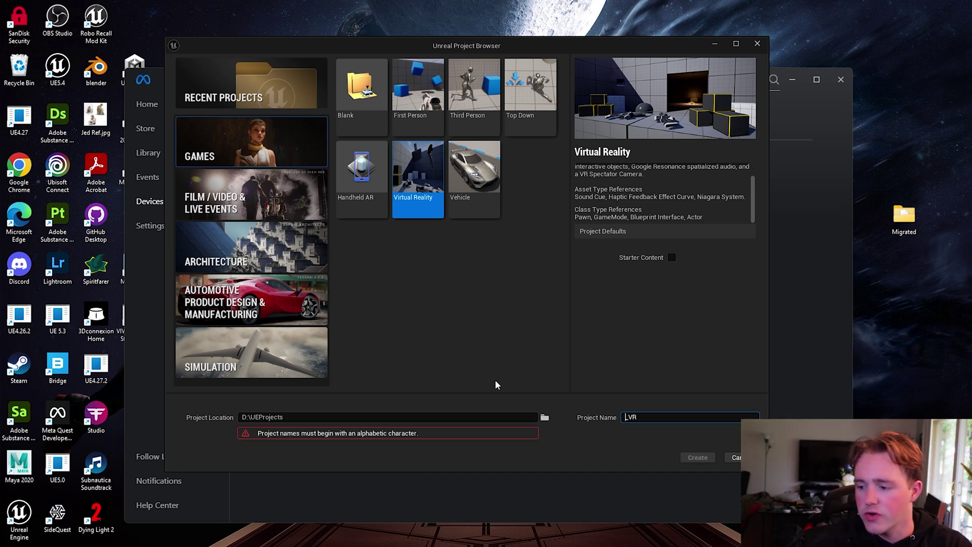
pyautogui.write('Va')
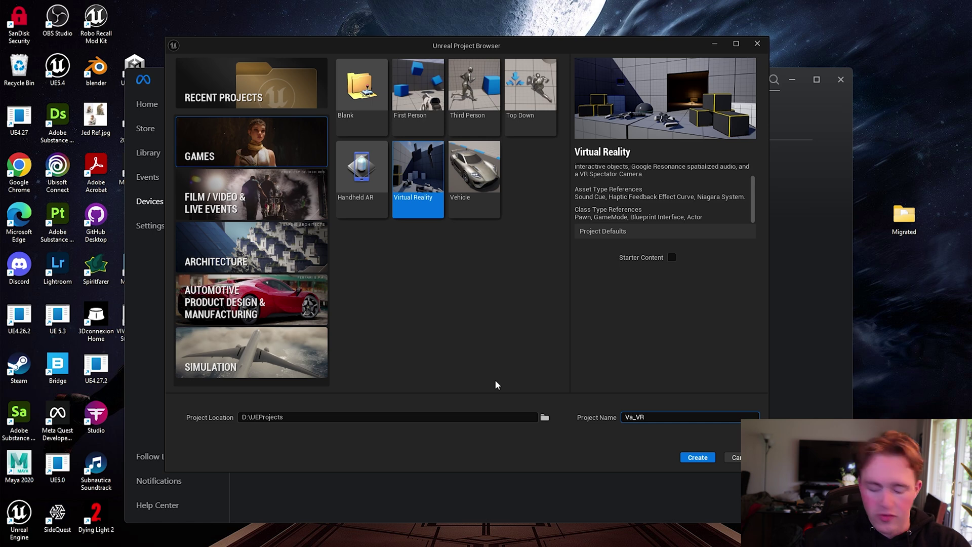
pyautogui.write('nilla')
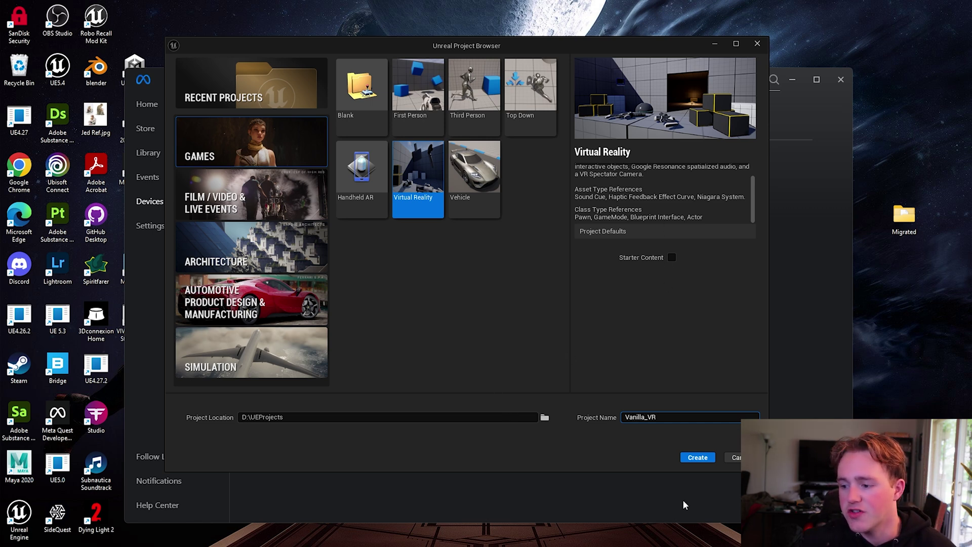
pyautogui.click(697, 457)
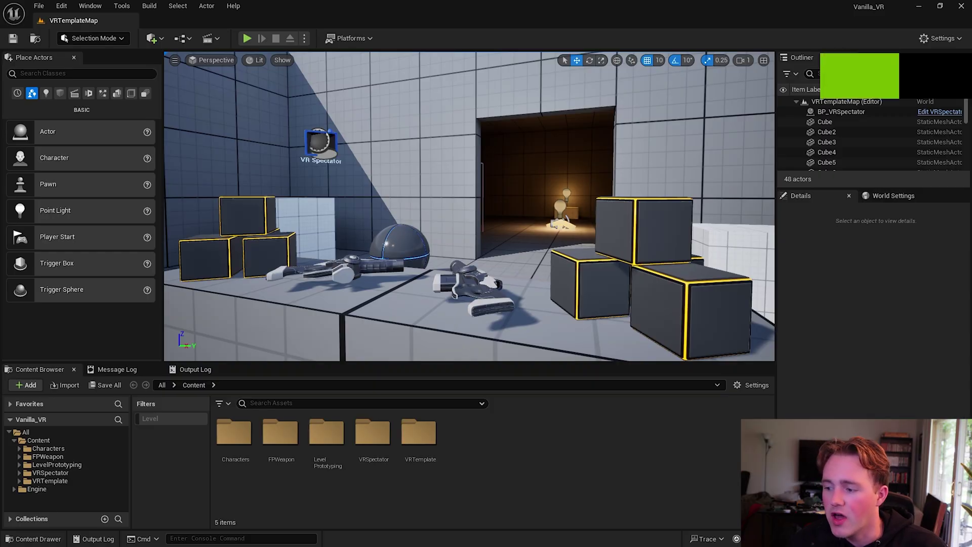
pyautogui.scroll(-8, 541, 219)
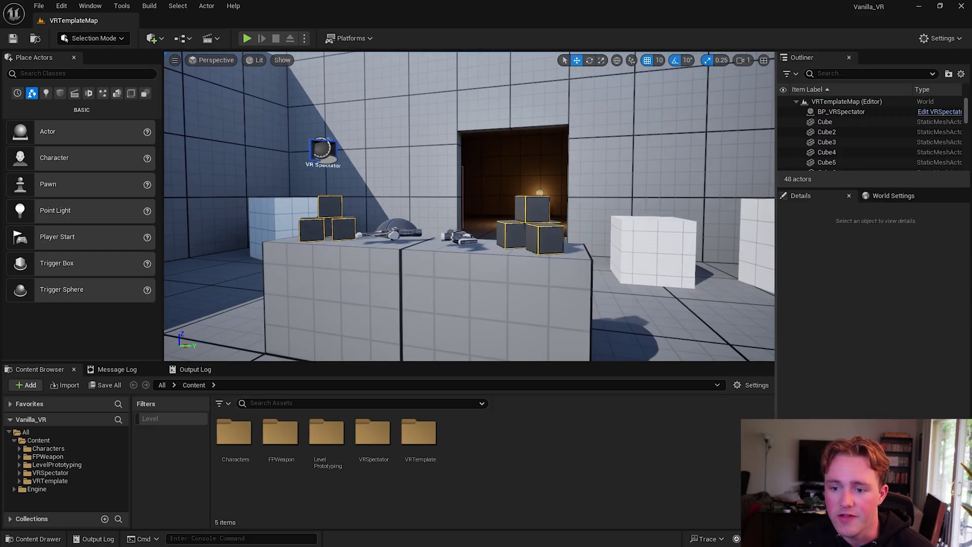
pyautogui.scroll(2, 541, 219)
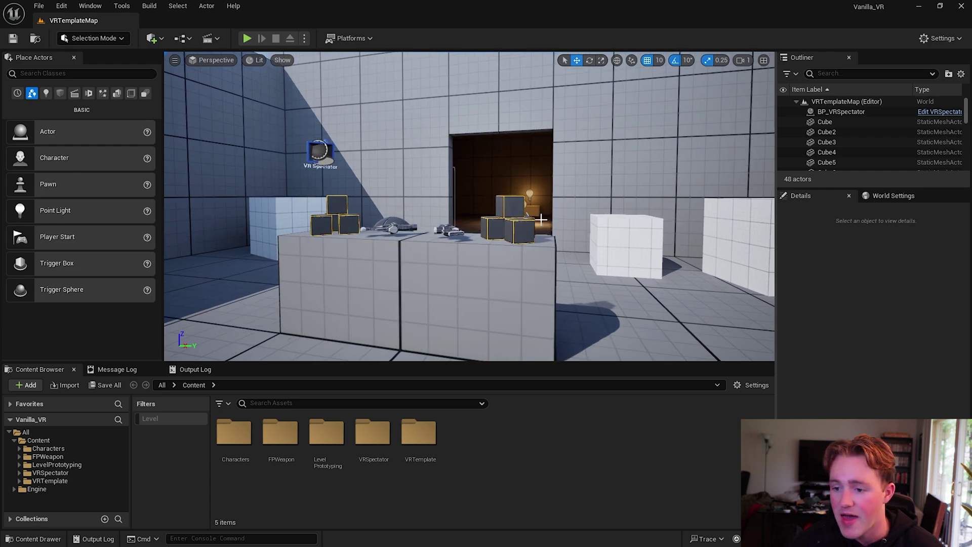
pyautogui.scroll(-5, 541, 219)
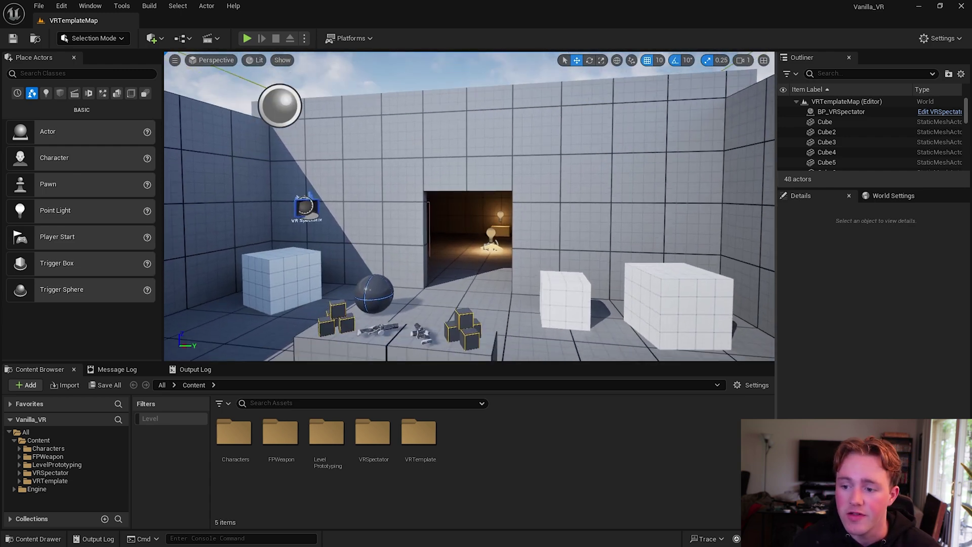
pyautogui.moveTo(541, 219); pyautogui.dragTo(476, 148, button='right')
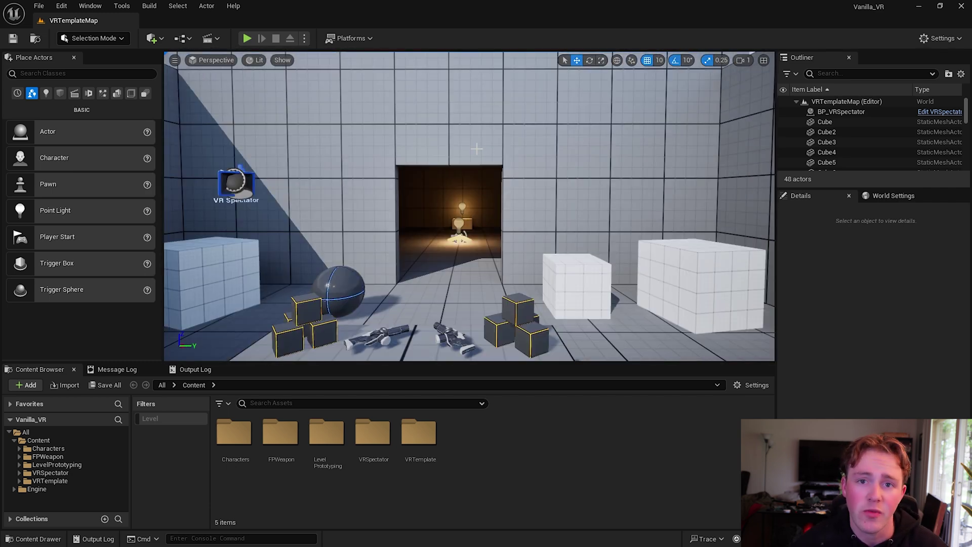
pyautogui.moveTo(477, 148); pyautogui.dragTo(489, 126, button='right')
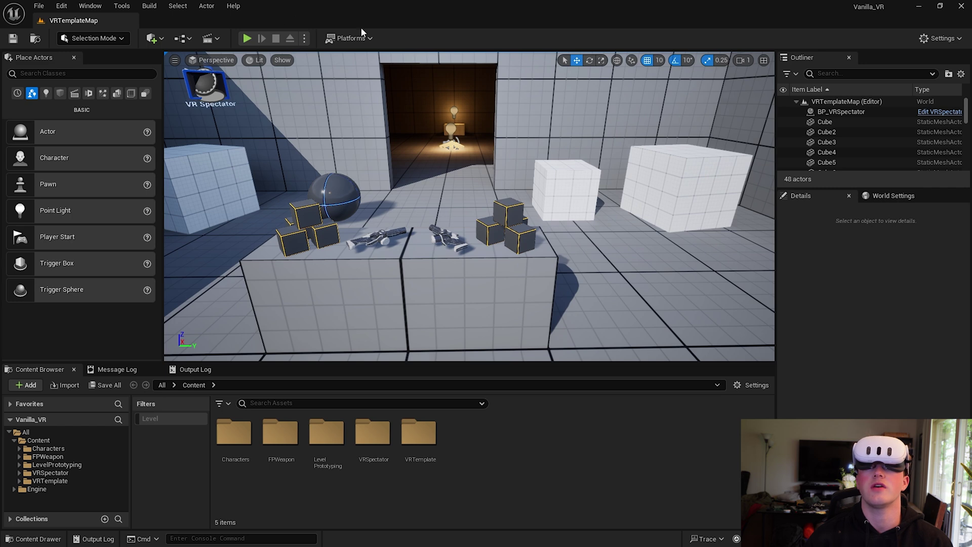
pyautogui.click(304, 40)
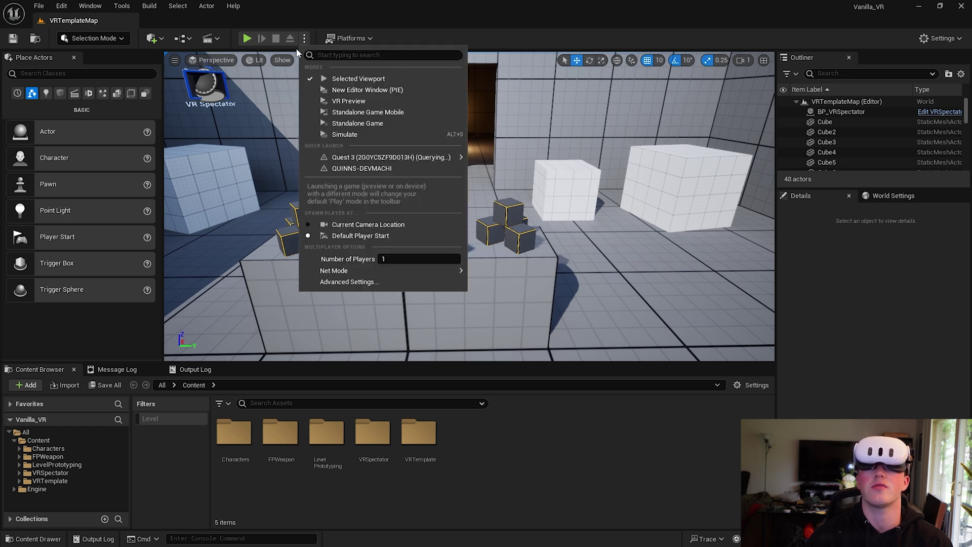
pyautogui.click(327, 98)
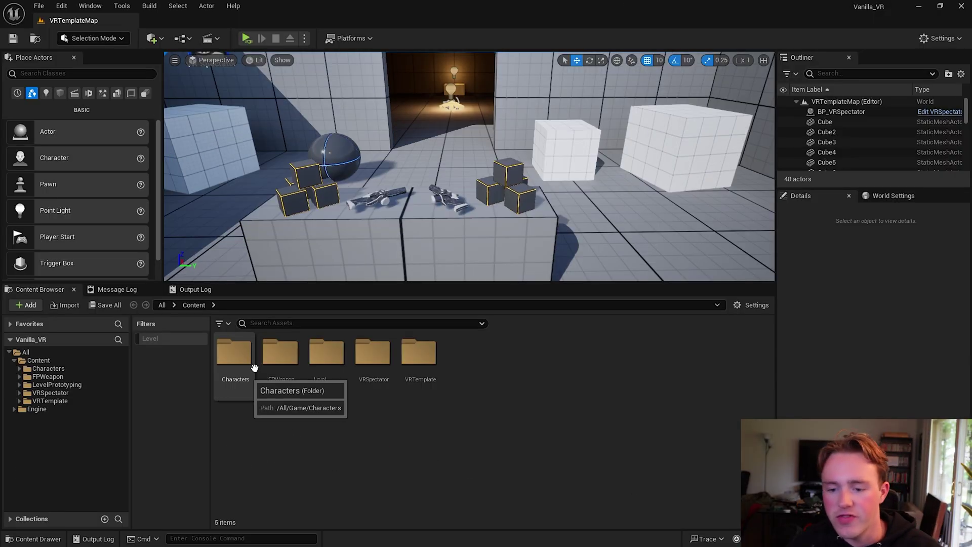
# - Enlarge the viewport, browse to VRTemplate > Blueprints in the Content Browser, and open VRPawn
pyautogui.moveTo(294, 283); pyautogui.dragTo(293, 324)
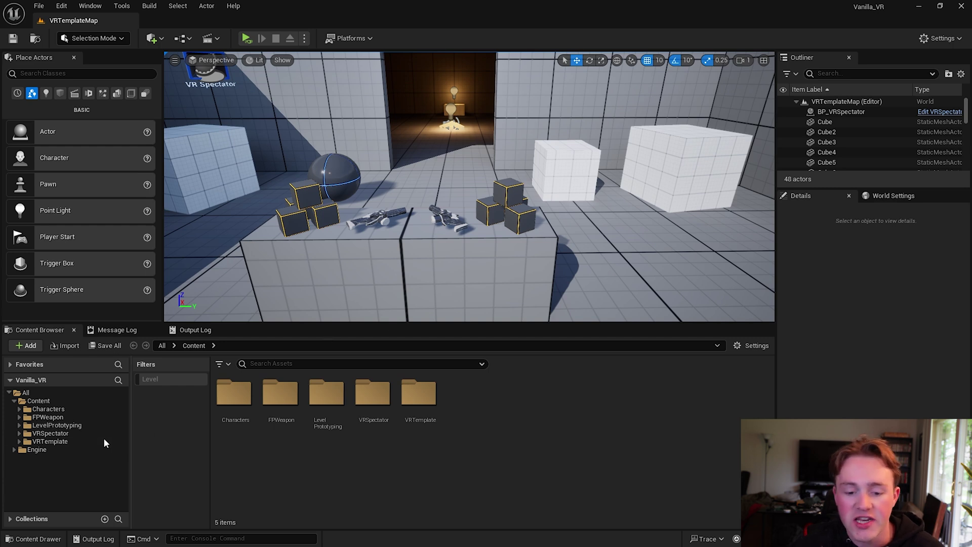
pyautogui.click(55, 442)
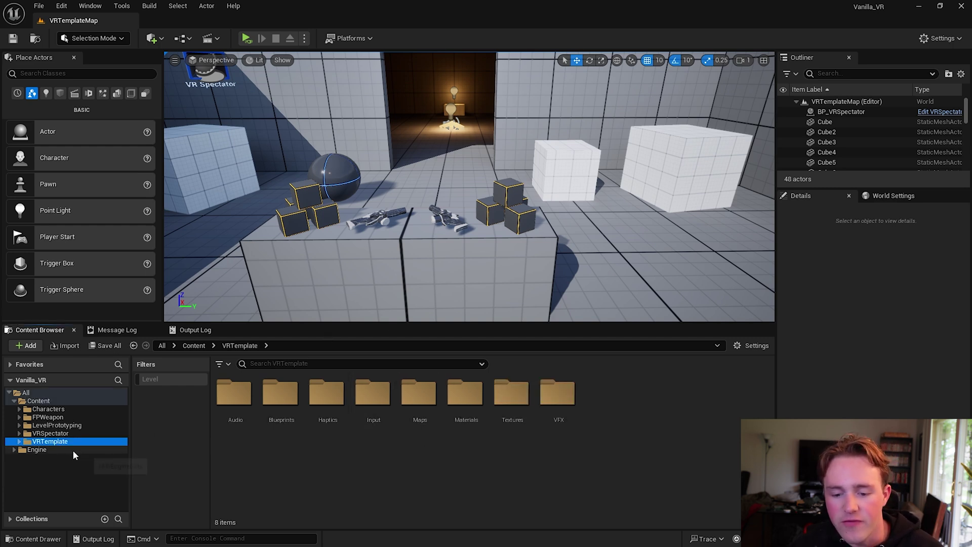
pyautogui.click(284, 393)
pyautogui.doubleClick(284, 393)
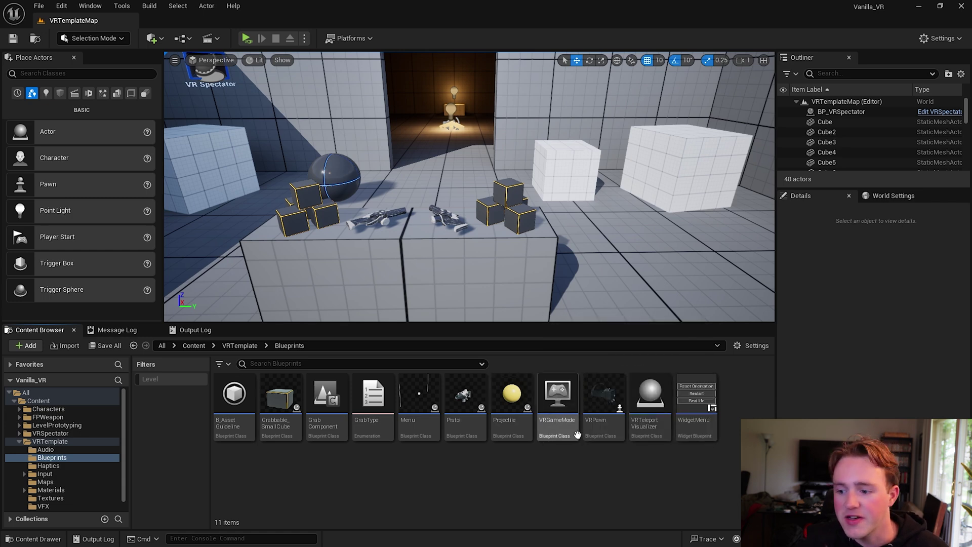
pyautogui.doubleClick(592, 392)
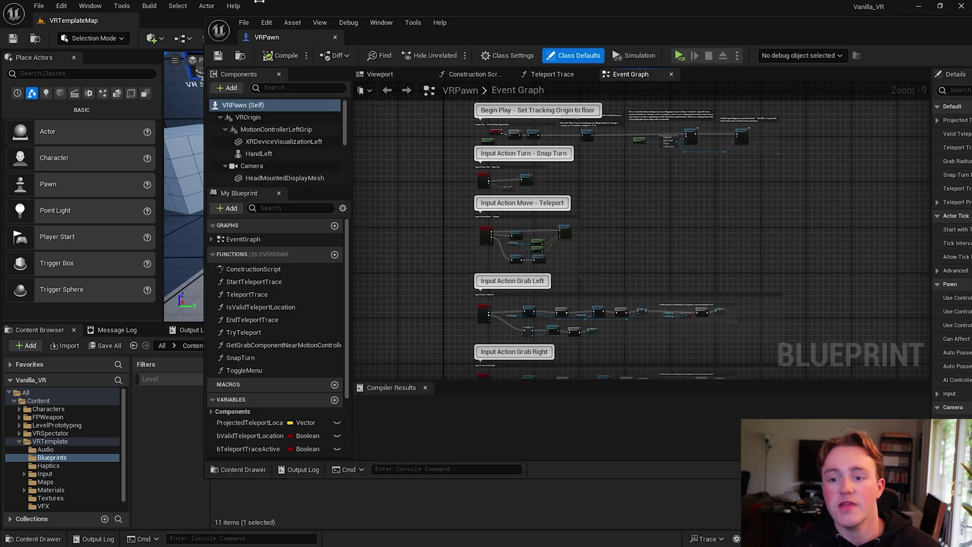
# - Drop a VRPawn beside the Player Start in VRTemplateMap and raise it to -20, -10, 70
pyautogui.doubleClick(267, 32)
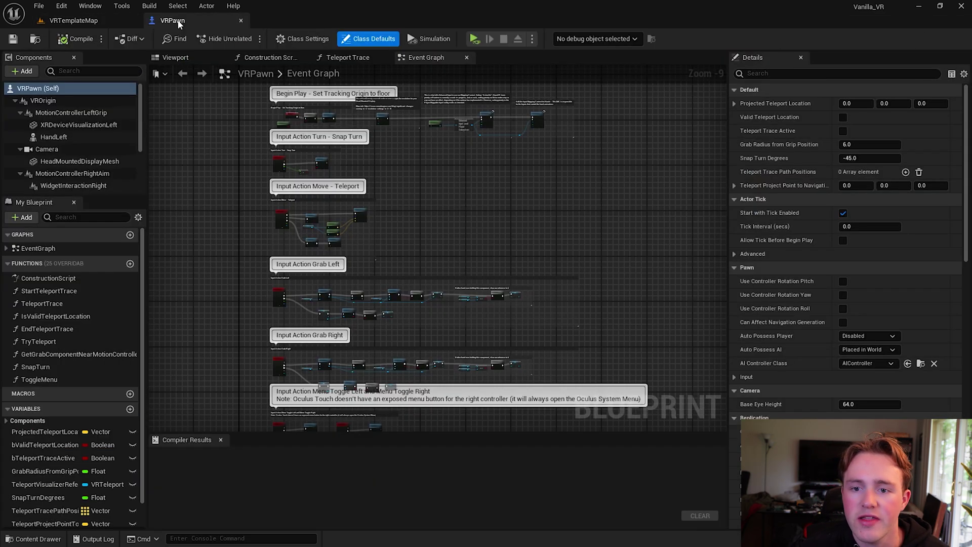
pyautogui.click(175, 58)
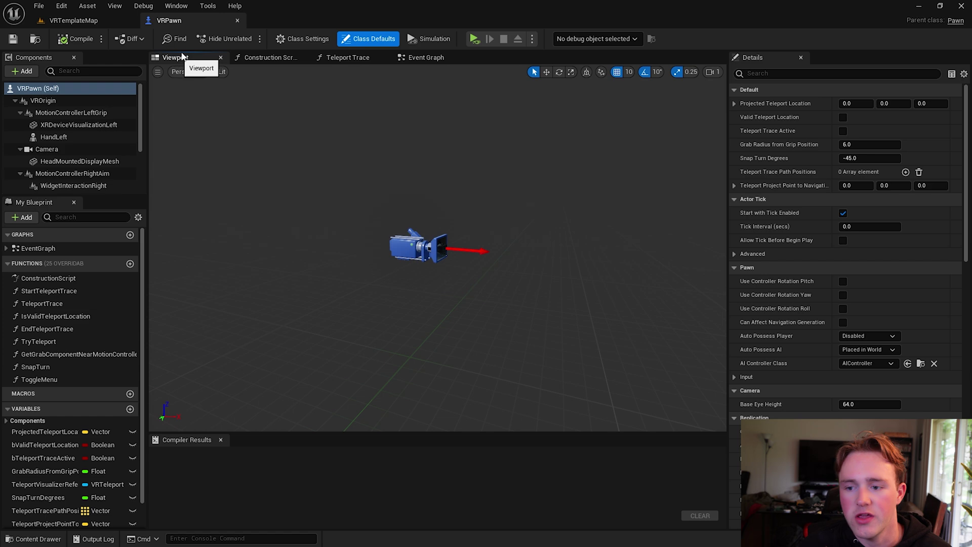
pyautogui.click(92, 22)
pyautogui.moveTo(466, 203)
pyautogui.mouseDown(button='right')
pyautogui.moveTo(445, 203)
pyautogui.moveTo(466, 202)
pyautogui.mouseUp(button='right')
pyautogui.click(426, 188)
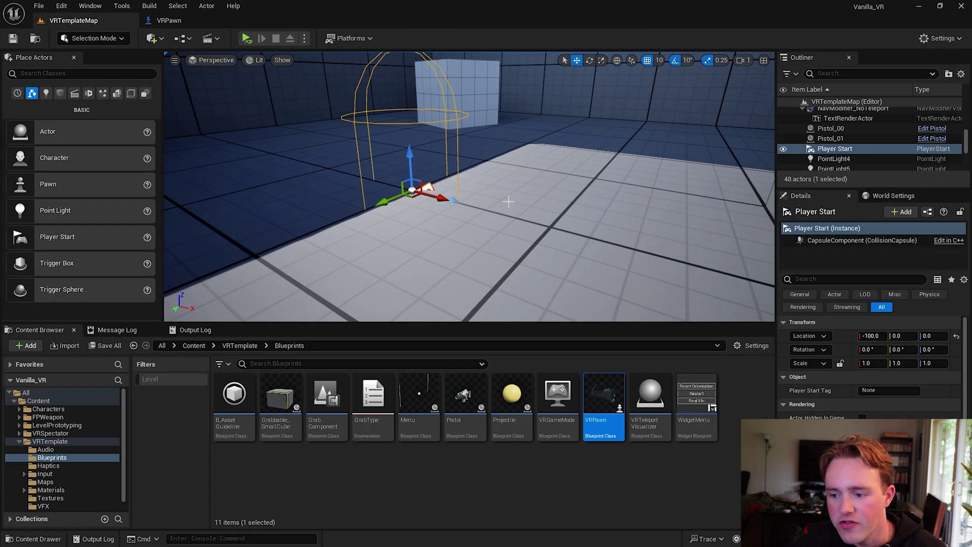
pyautogui.moveTo(604, 400); pyautogui.dragTo(506, 197)
pyautogui.keyDown('shift'); pyautogui.moveTo(566, 213); pyautogui.dragTo(615, 162); pyautogui.keyUp('shift')
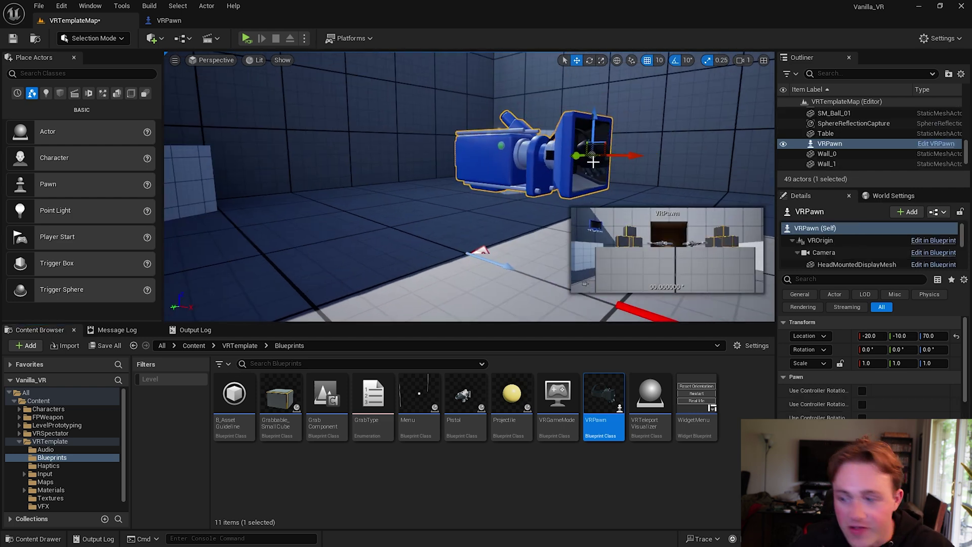
pyautogui.moveTo(615, 162); pyautogui.dragTo(518, 88, button='right')
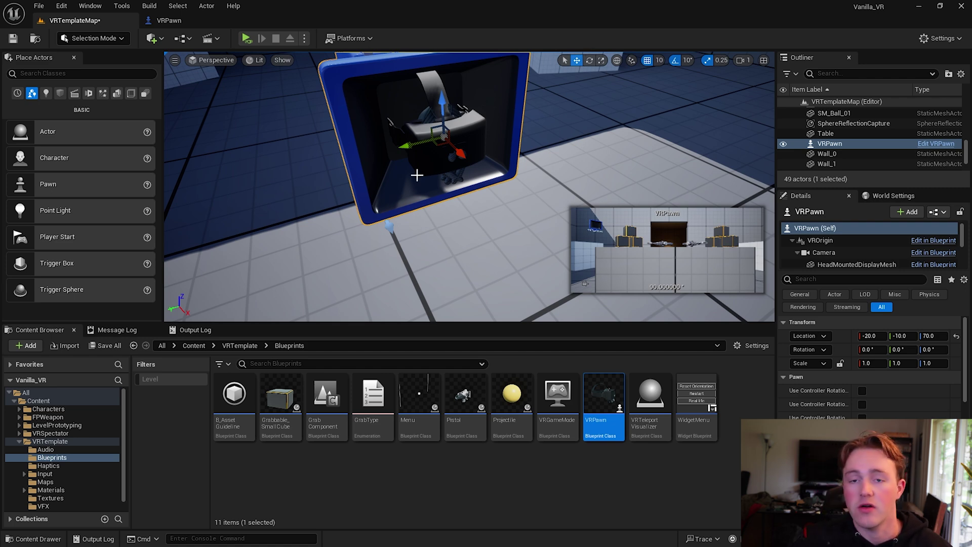
# - Open the VRPawn Event Graph and browse the Grab, Menu Toggle and hand animation graphs
pyautogui.click(167, 20)
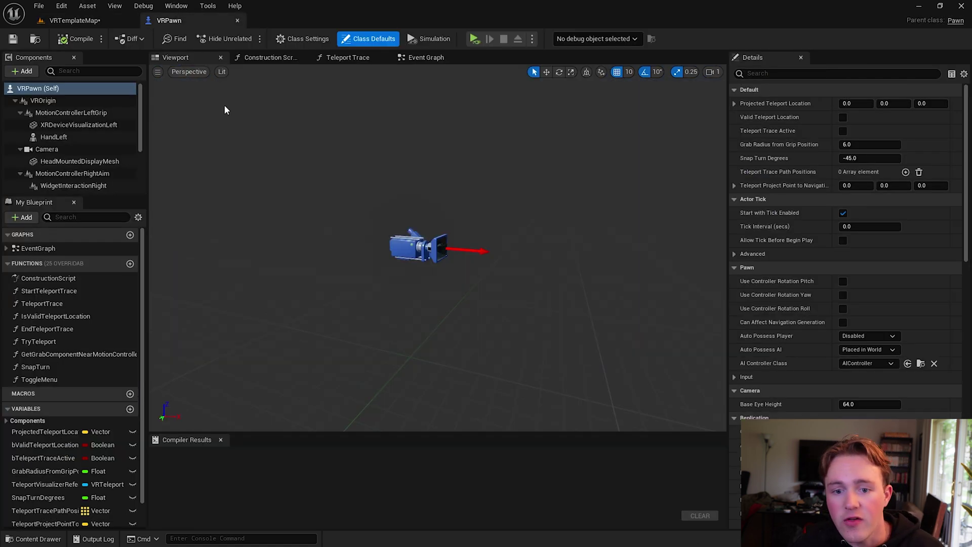
pyautogui.click(67, 125)
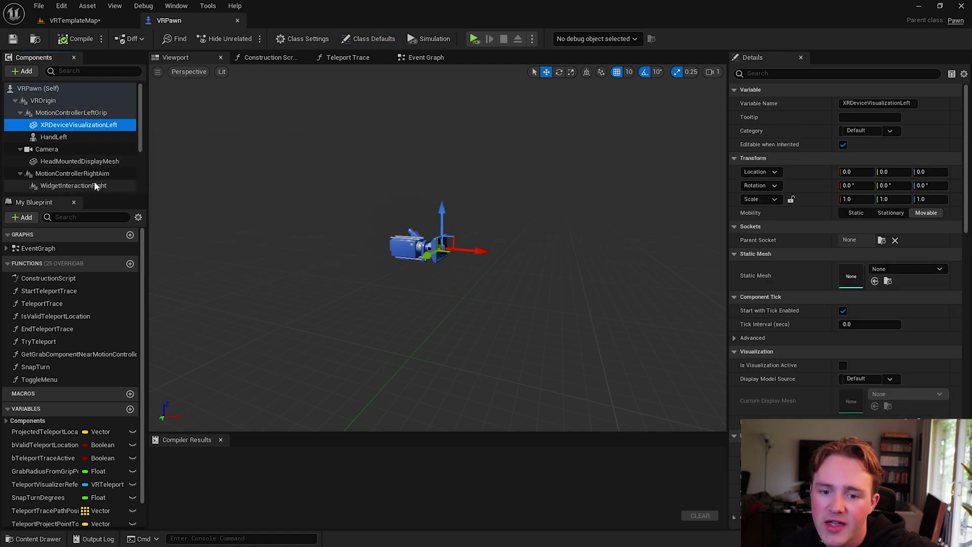
pyautogui.click(425, 57)
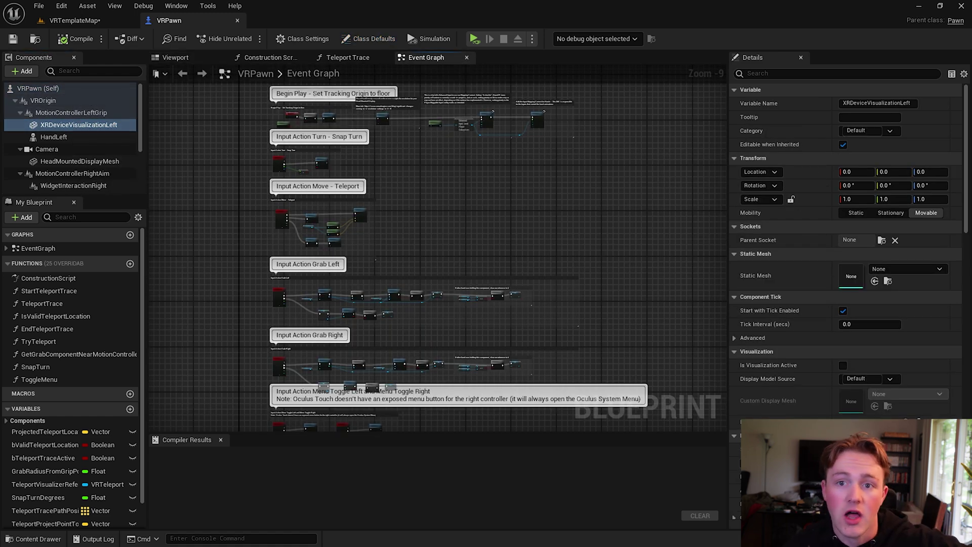
pyautogui.scroll(10, 449, 165)
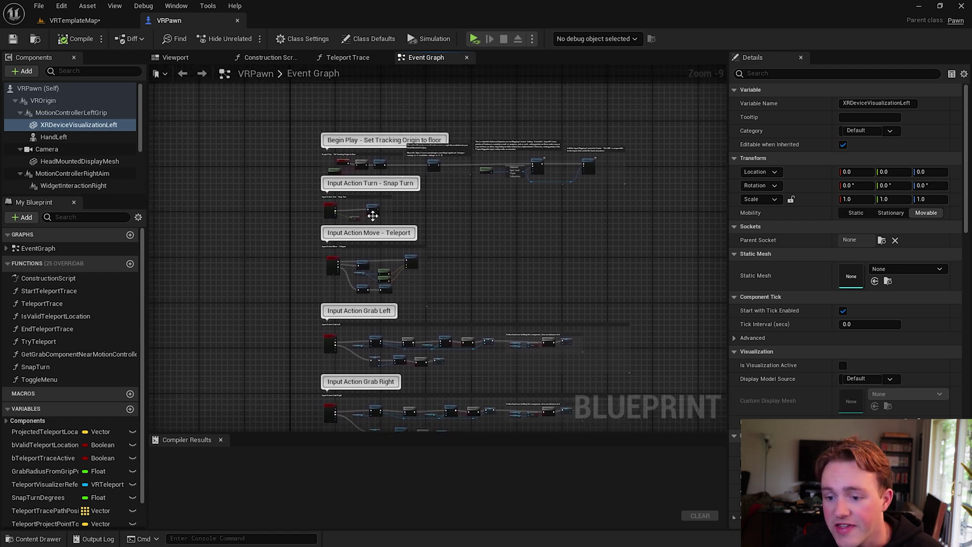
pyautogui.scroll(-5, 484, 277)
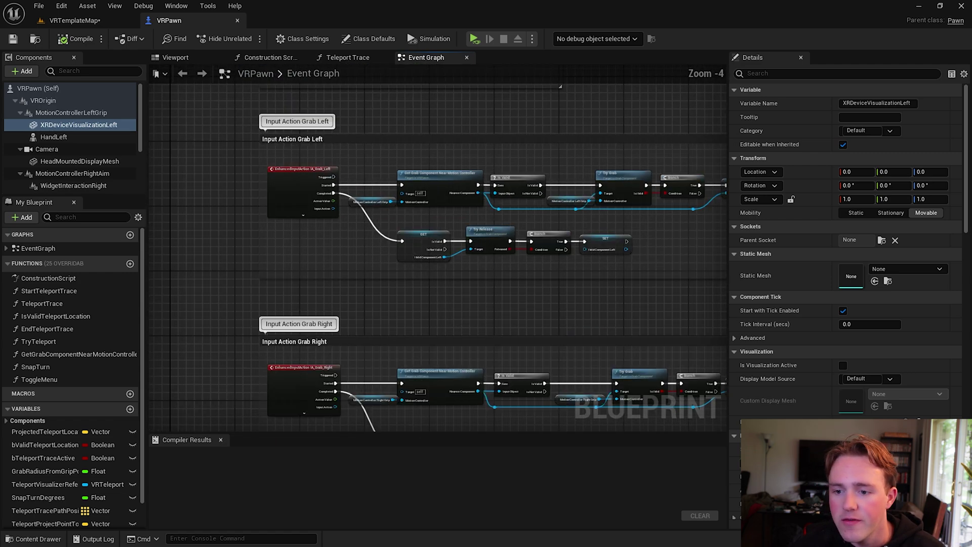
pyautogui.moveTo(461, 258); pyautogui.dragTo(365, 225, button='right')
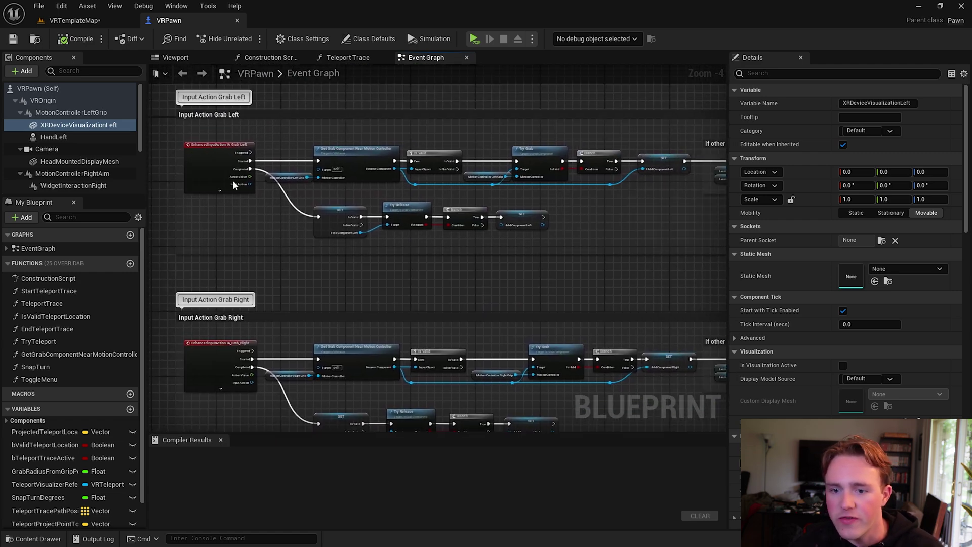
pyautogui.moveTo(416, 202); pyautogui.dragTo(411, 134, button='right')
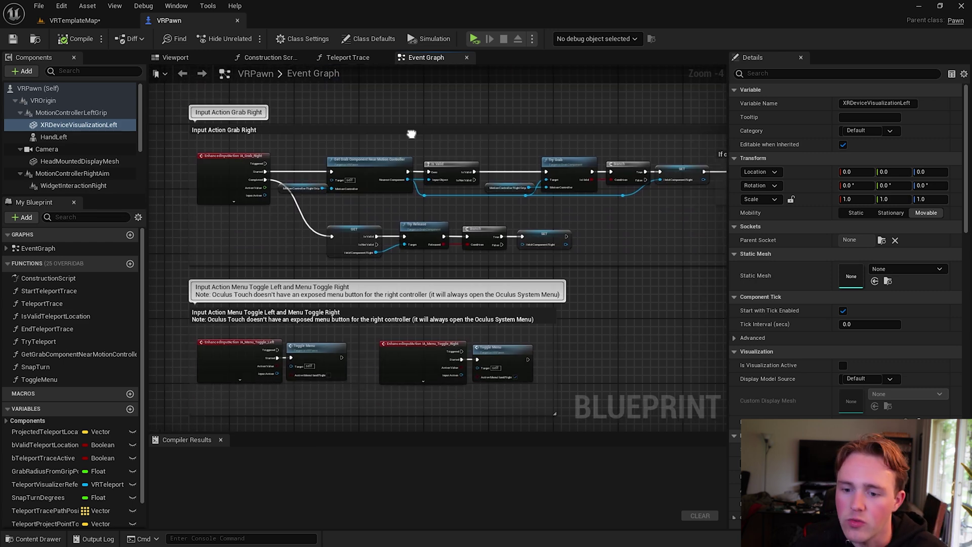
pyautogui.moveTo(375, 329); pyautogui.dragTo(371, 129, button='right')
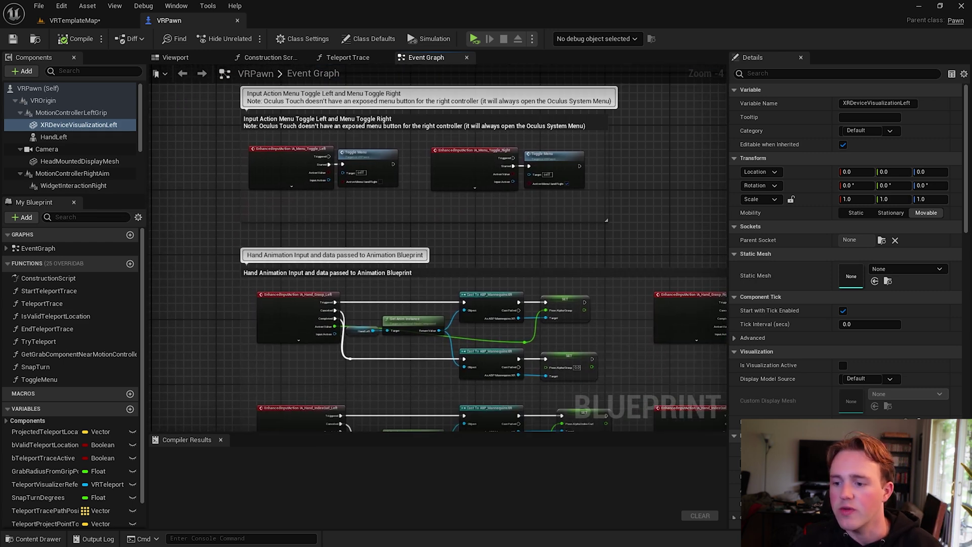
pyautogui.moveTo(400, 324); pyautogui.dragTo(309, 177, button='right')
pyautogui.moveTo(298, 243); pyautogui.dragTo(318, 174, button='right')
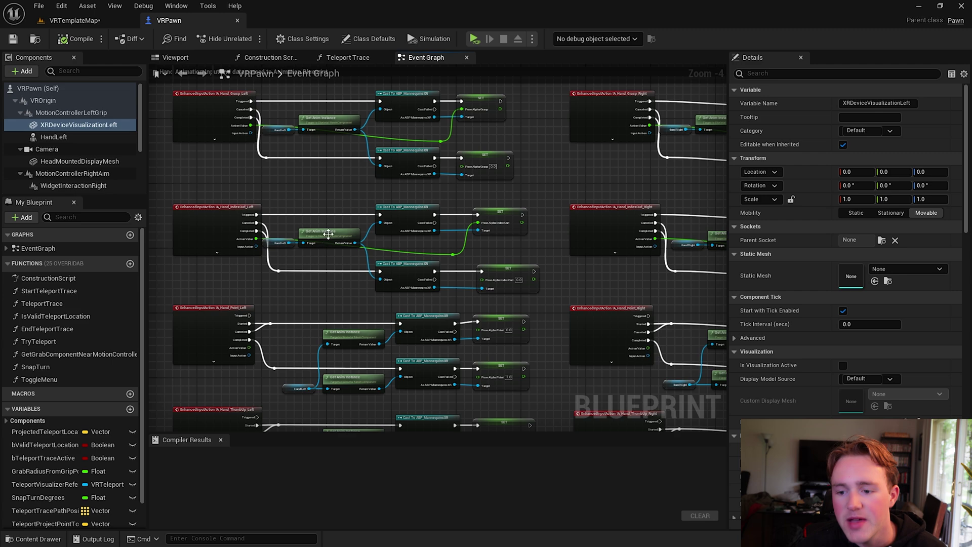
# - Pull back to an overview of the Begin Play and Snap Turn groups, then return to VRTemplateMap
pyautogui.scroll(-5, 318, 173)
pyautogui.moveTo(385, 263); pyautogui.dragTo(411, 363, button='right')
pyautogui.moveTo(415, 144); pyautogui.dragTo(427, 271, button='right')
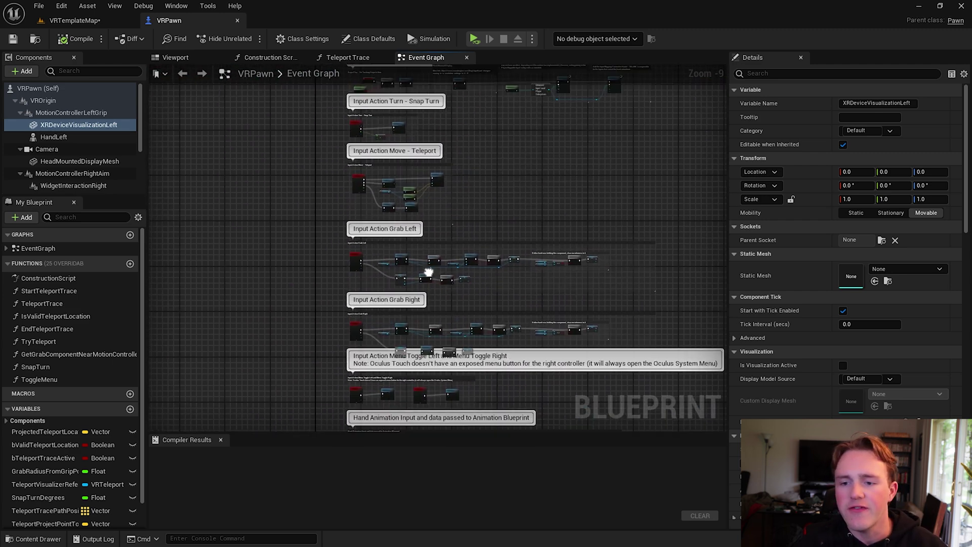
pyautogui.moveTo(503, 174); pyautogui.dragTo(458, 276, button='right')
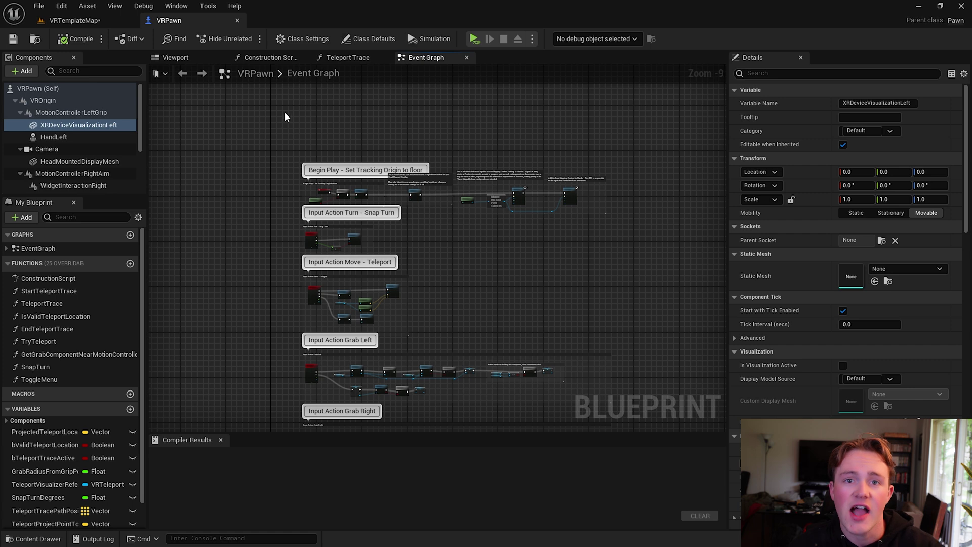
pyautogui.doubleClick(327, 76)
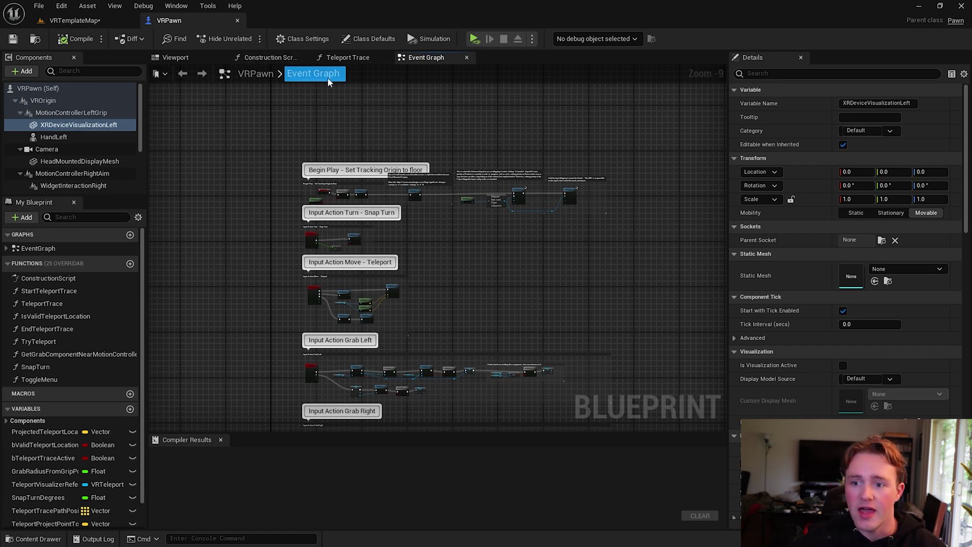
pyautogui.click(328, 92)
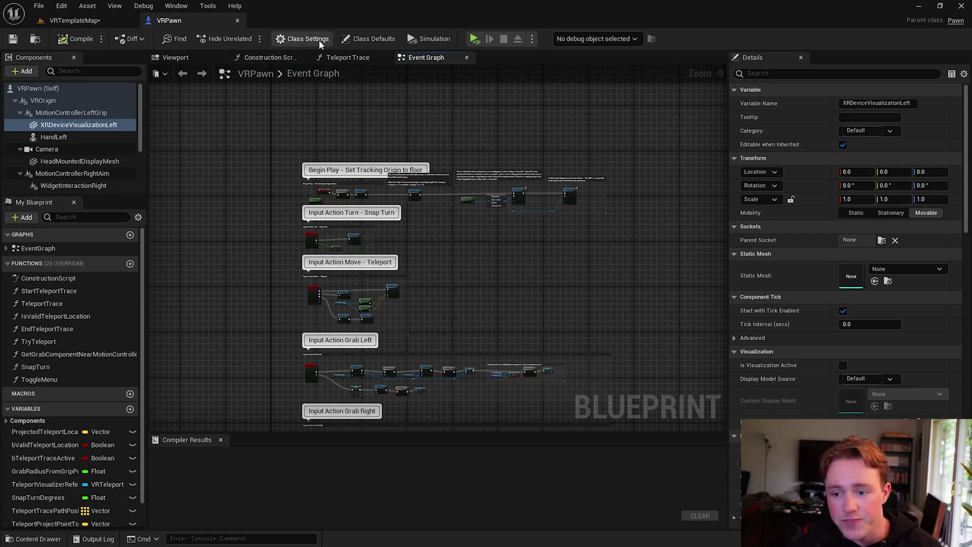
pyautogui.click(102, 151)
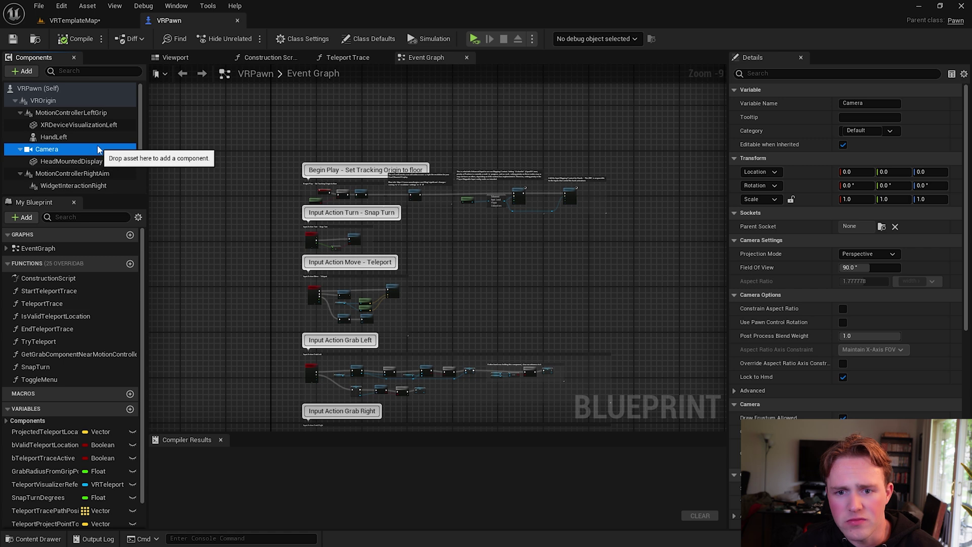
pyautogui.click(80, 23)
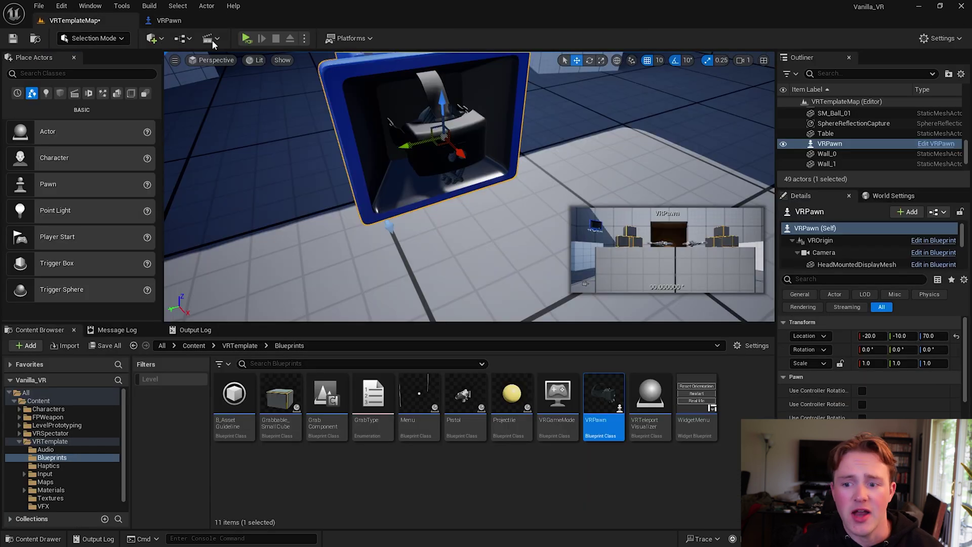
# - Select a grabbable cube on the table, open its Blueprint and select its GrabComponent
pyautogui.moveTo(468, 127); pyautogui.dragTo(468, 167)
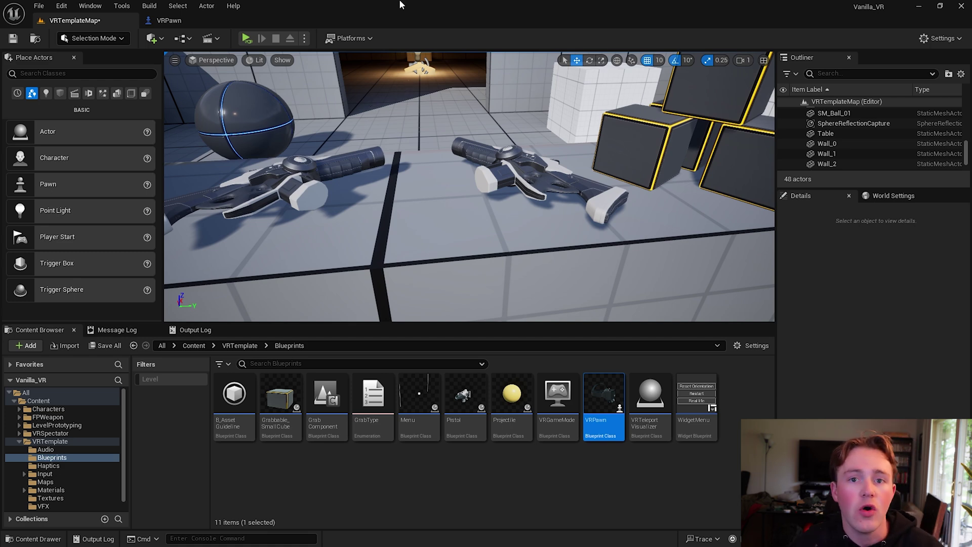
pyautogui.click(507, 243)
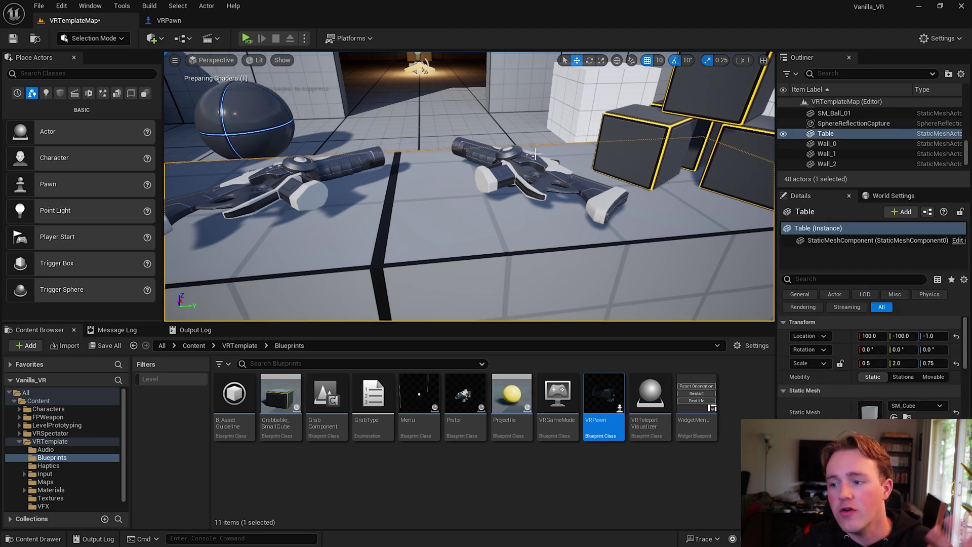
pyautogui.press('f')
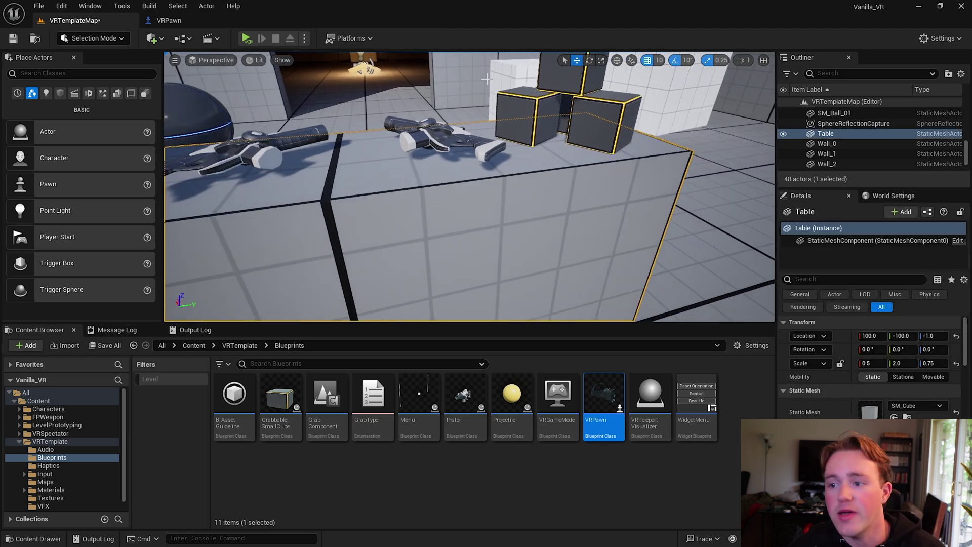
pyautogui.click(547, 82)
pyautogui.click(843, 252)
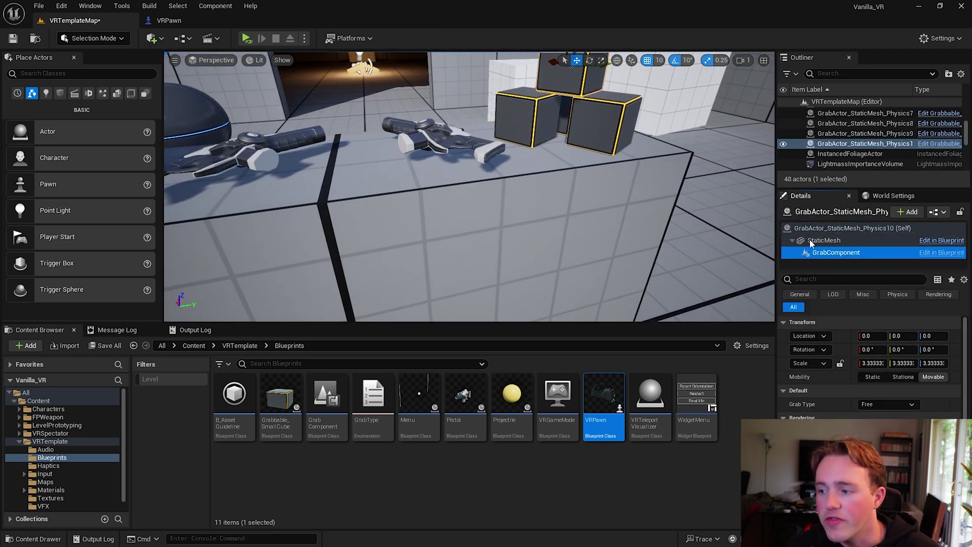
pyautogui.moveTo(683, 177); pyautogui.dragTo(600, 186, button='right')
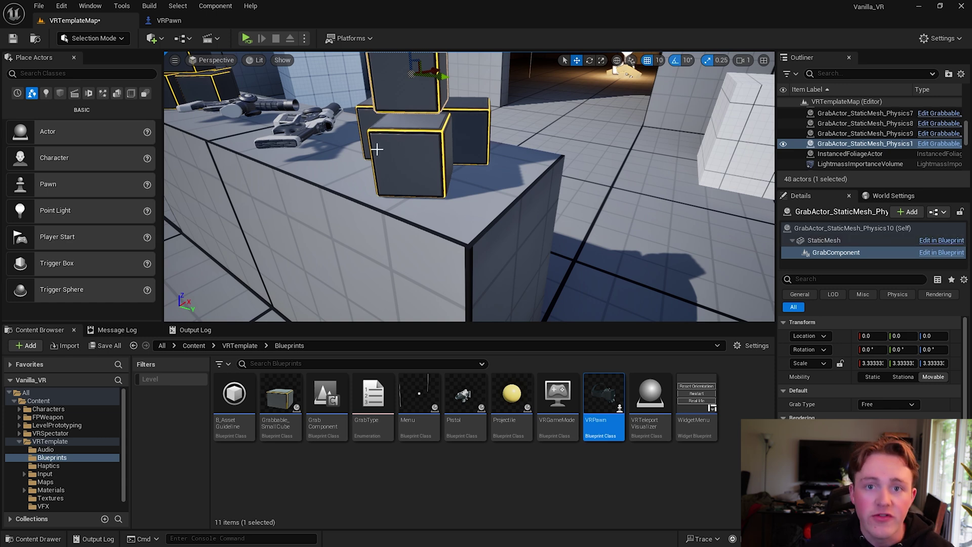
pyautogui.click(955, 253)
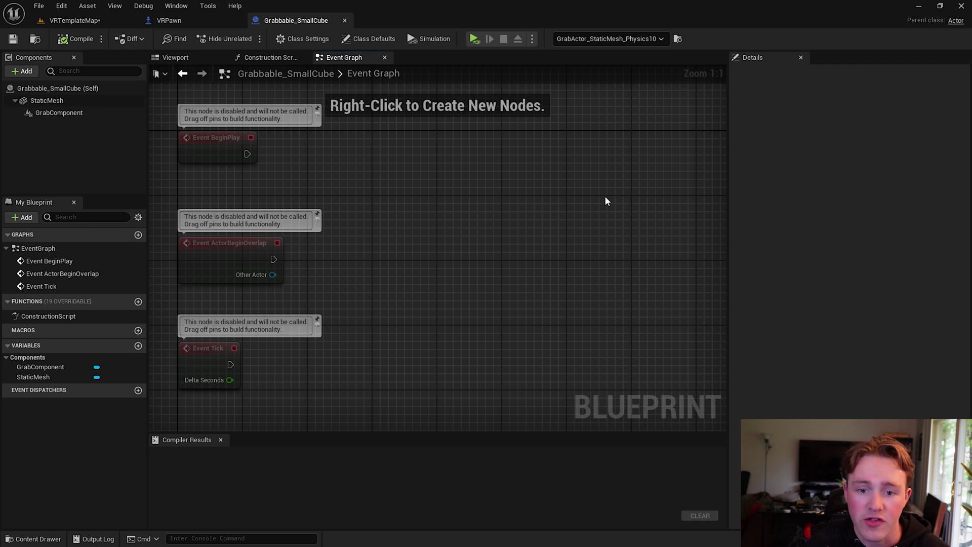
pyautogui.click(59, 113)
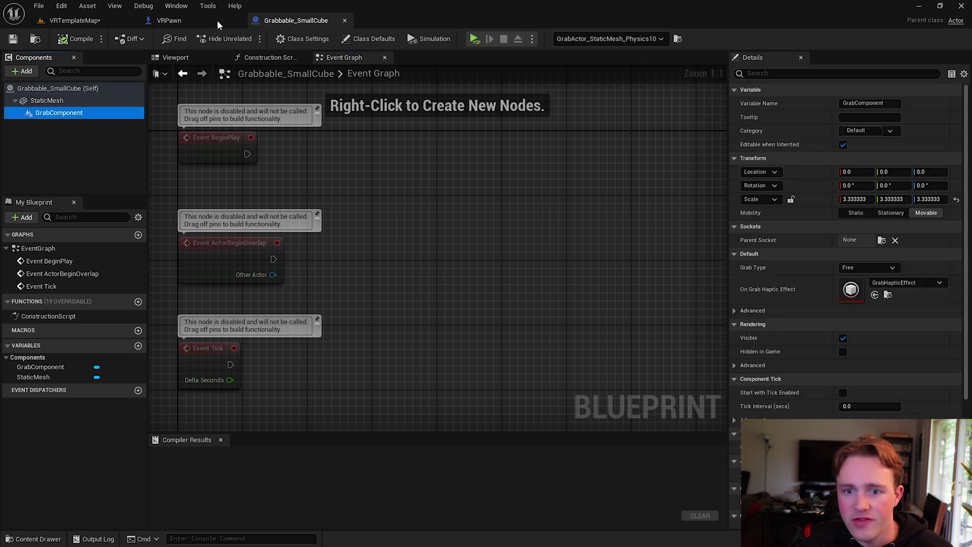
pyautogui.click(75, 20)
# - Open the GrabComponent Blueprint and inspect TryGrab, TryRelease, SetShouldSimulateOnDrop, SetPrimitiveCompPhysics and GetHeldByHand
pyautogui.doubleClick(314, 408)
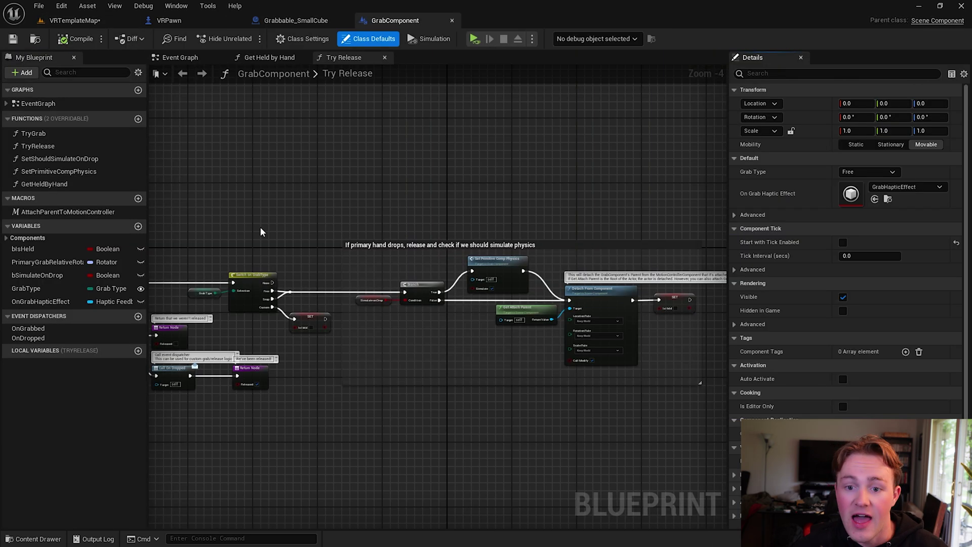
pyautogui.click(25, 146)
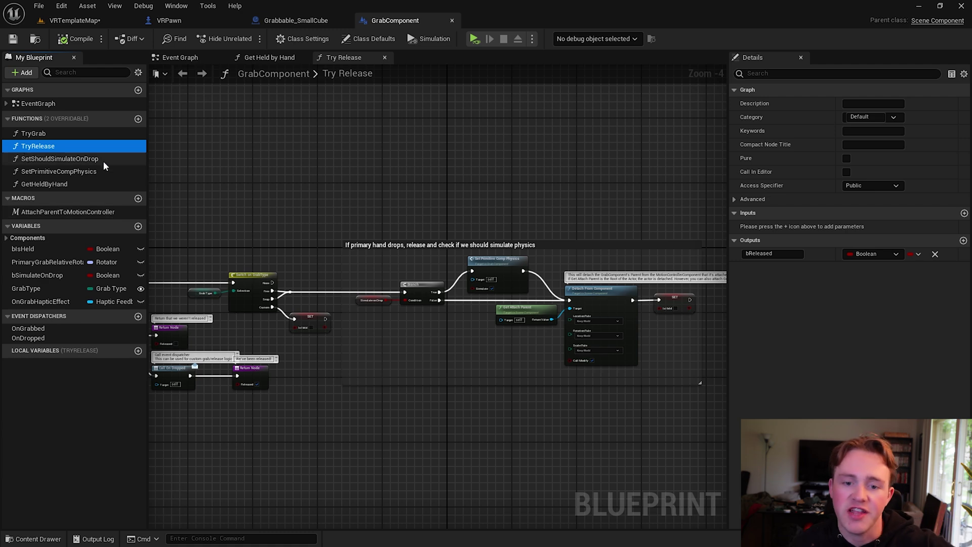
pyautogui.click(57, 135)
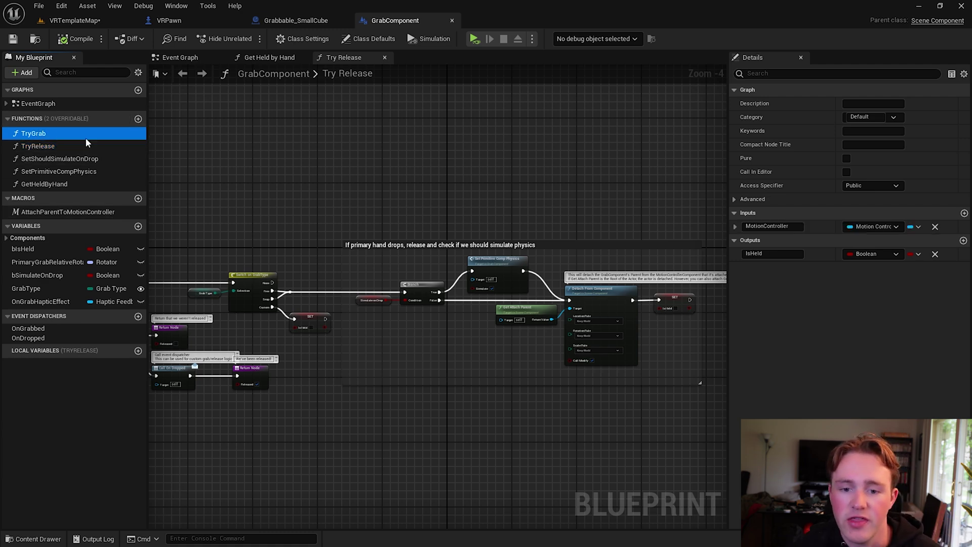
pyautogui.click(86, 147)
pyautogui.click(88, 159)
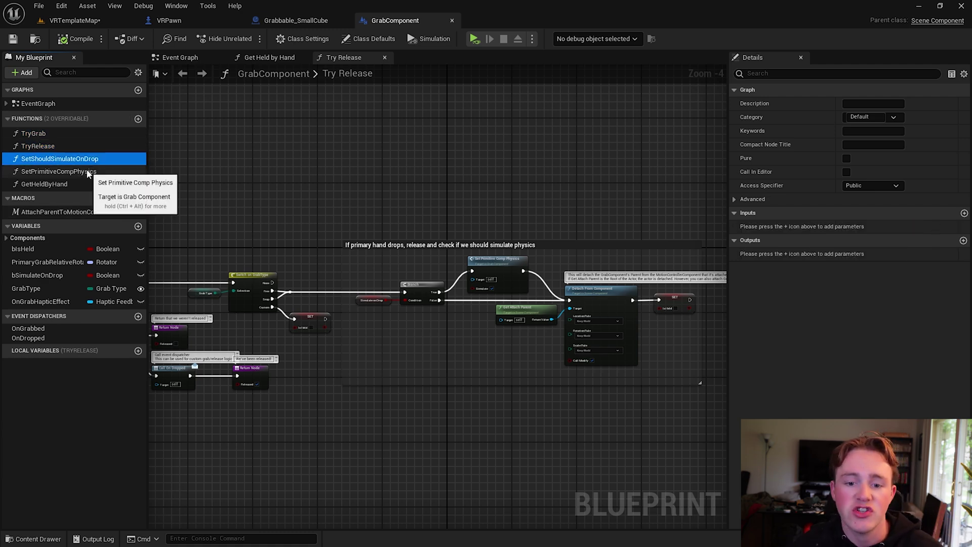
pyautogui.click(88, 172)
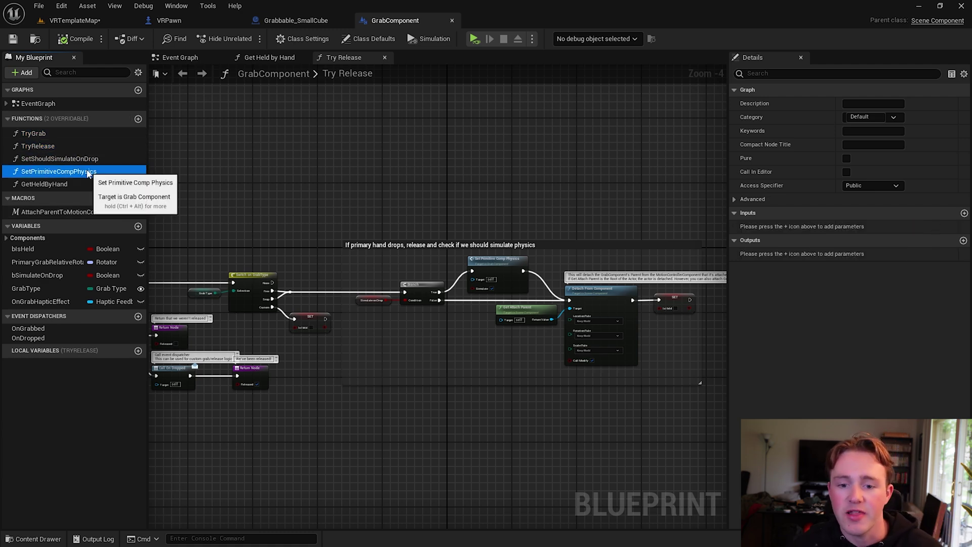
pyautogui.click(71, 183)
pyautogui.scroll(-4, 551, 174)
pyautogui.scroll(4, 438, 160)
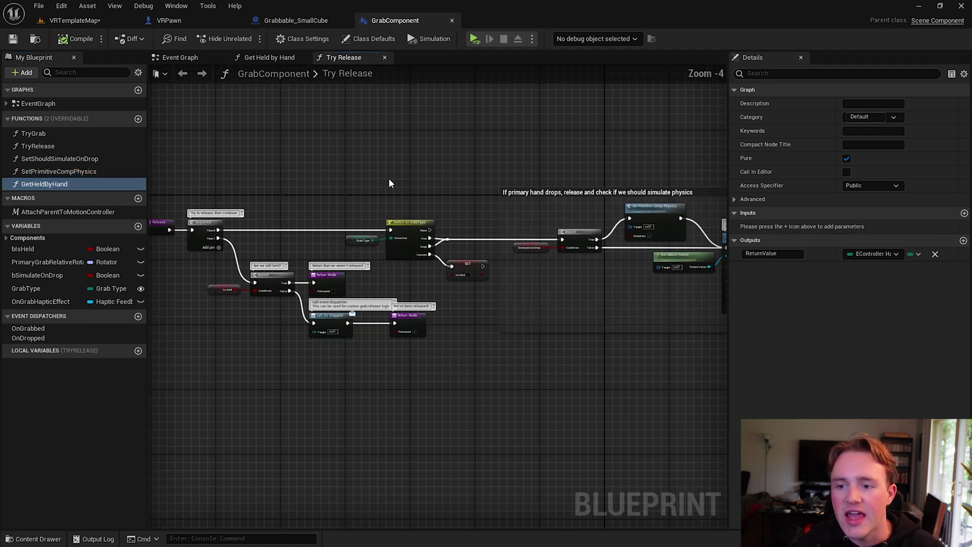
# - View the Get Held by Hand graph and the GrabComponent Event Graph, then return to VRTemplateMap
pyautogui.click(248, 60)
pyautogui.click(179, 59)
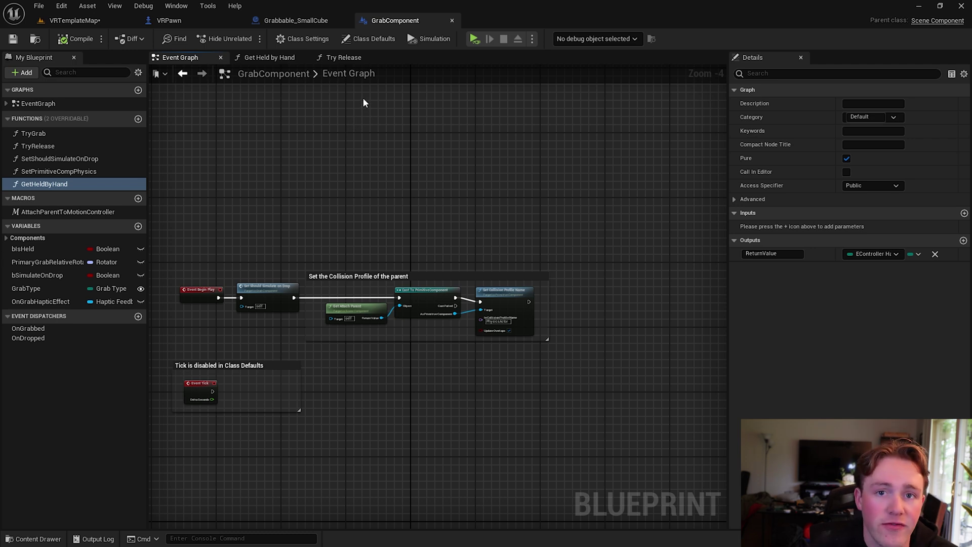
pyautogui.doubleClick(371, 78)
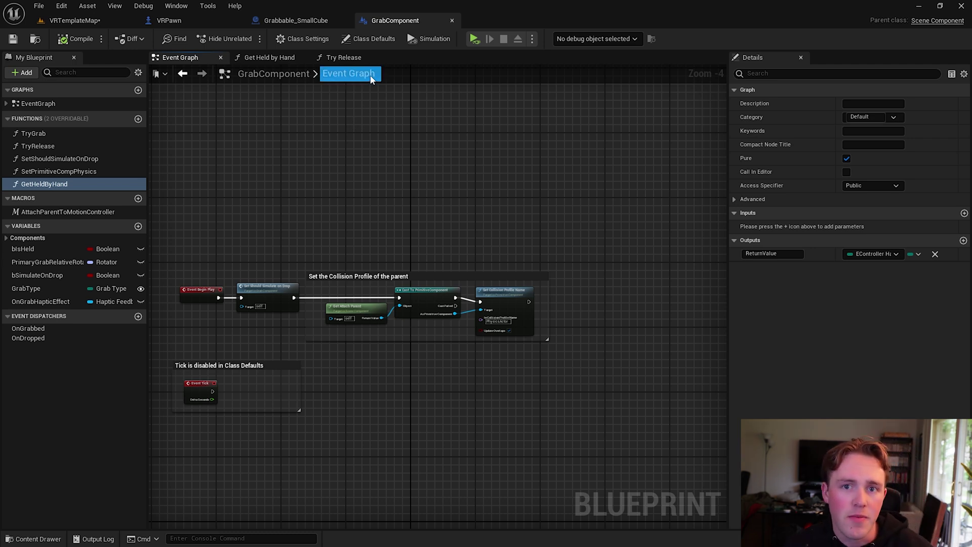
pyautogui.click(325, 199)
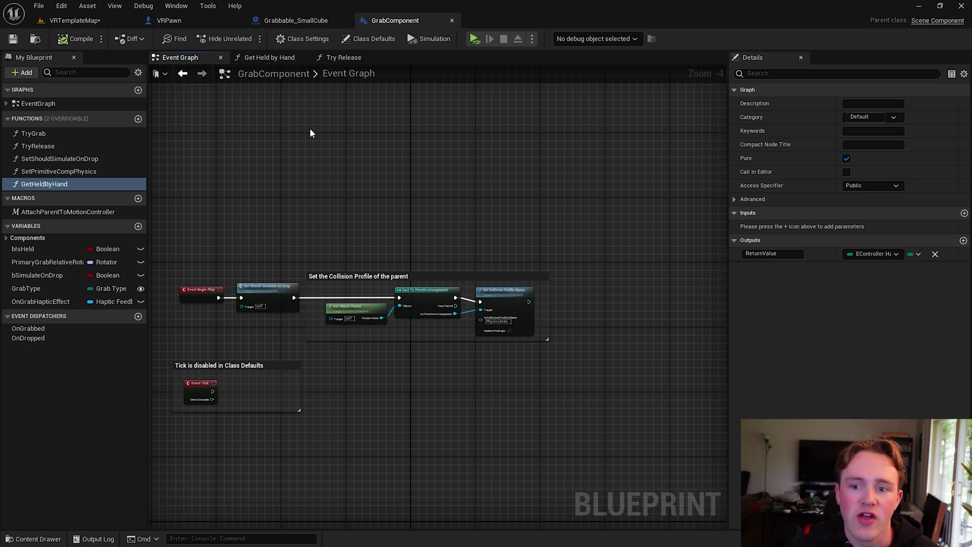
pyautogui.click(184, 23)
pyautogui.click(65, 19)
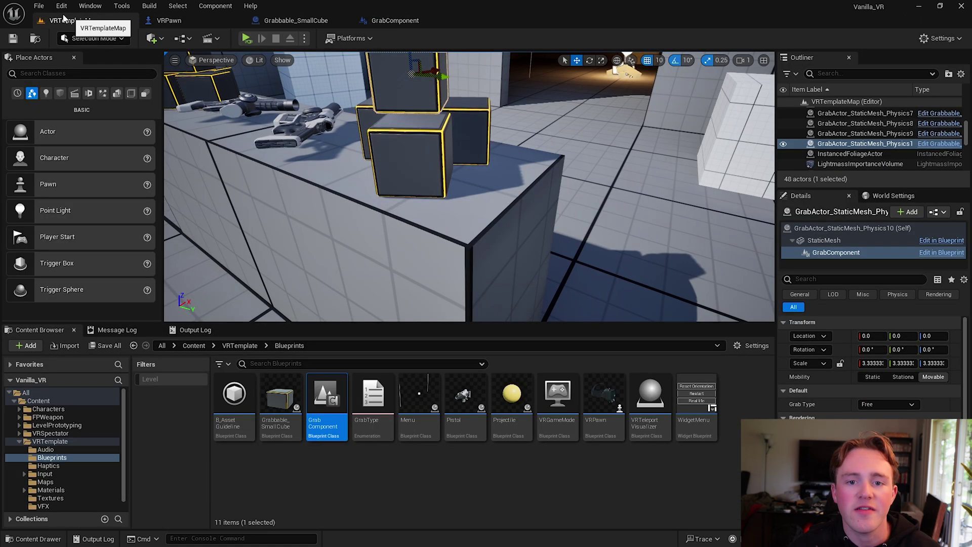
# - Save the level and shift the pistol slightly along the table
pyautogui.click(15, 40)
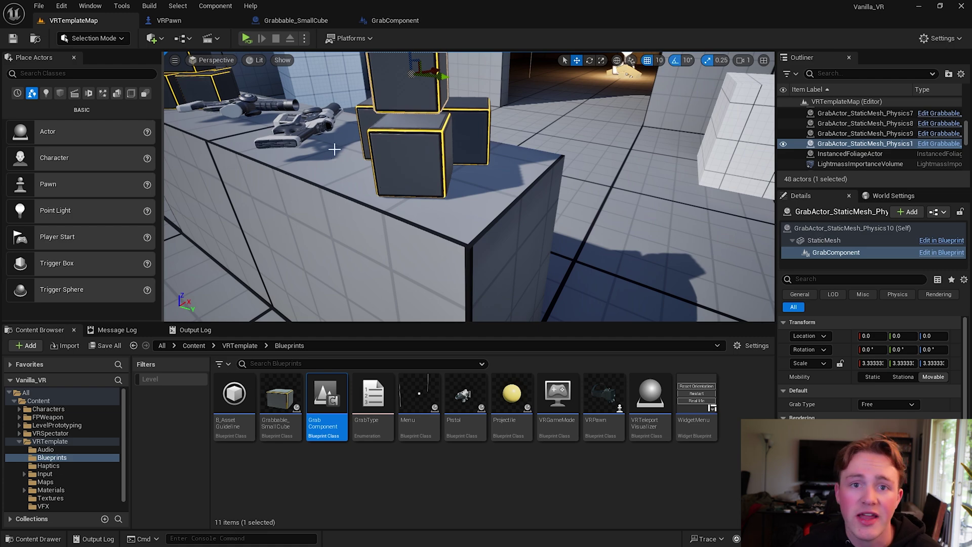
pyautogui.moveTo(344, 203); pyautogui.dragTo(318, 239, button='right')
pyautogui.click(439, 209)
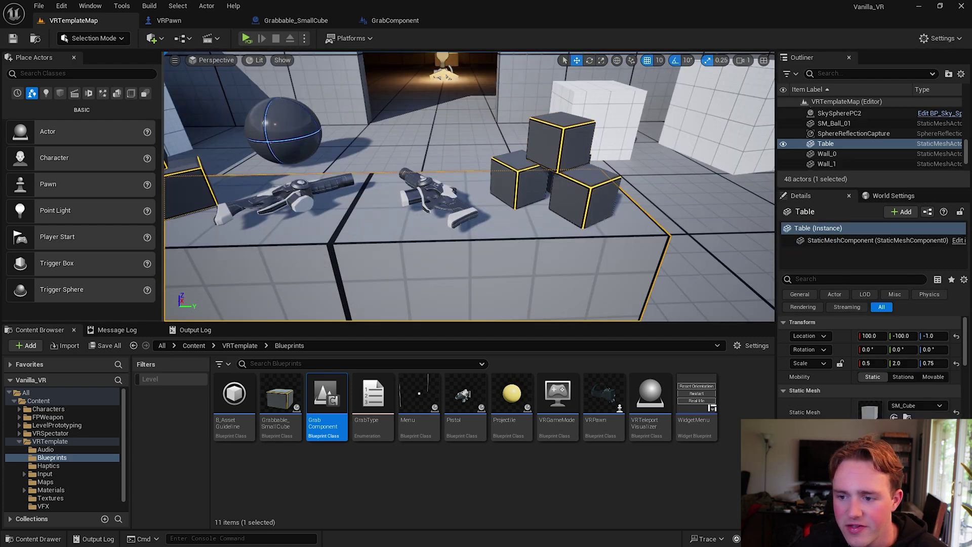
pyautogui.click(437, 200)
pyautogui.moveTo(482, 206); pyautogui.dragTo(478, 221)
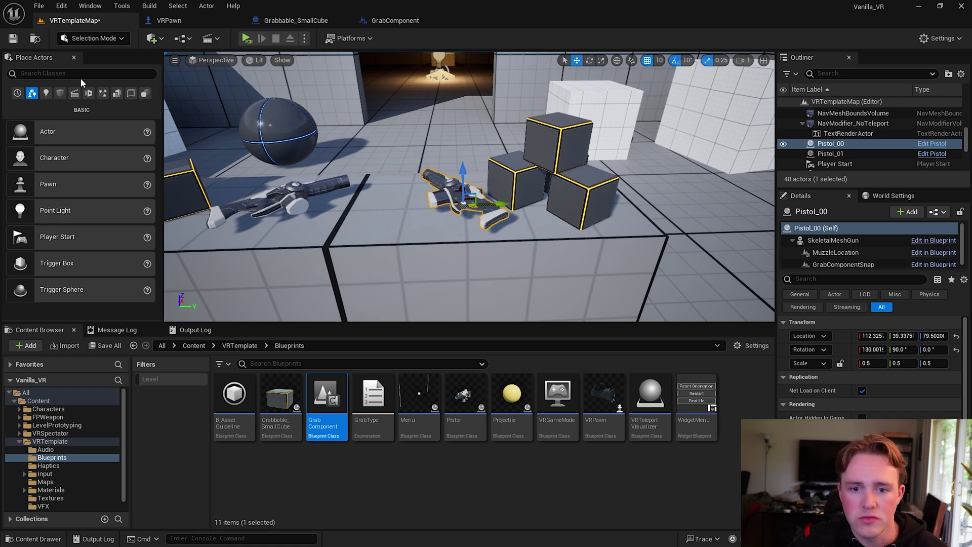
# - Place a Cone shape on the table, lock its scale to 0.25 on all axes, and raise it onto the tabletop
pyautogui.click(59, 93)
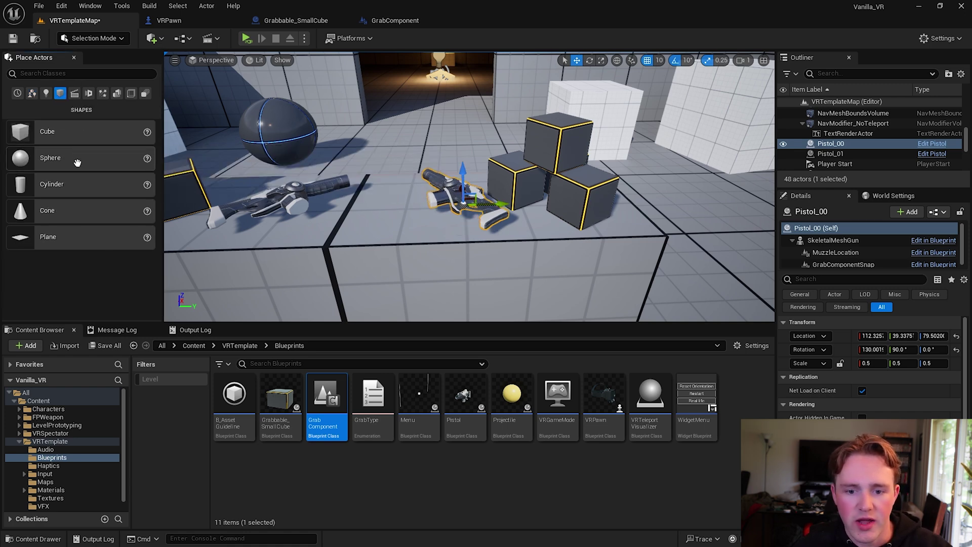
pyautogui.moveTo(49, 210); pyautogui.dragTo(385, 204)
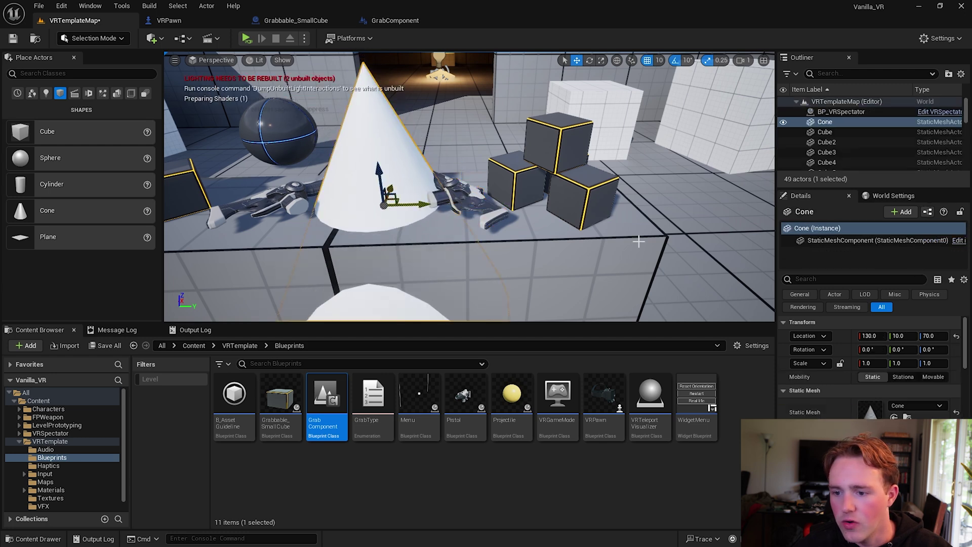
pyautogui.click(871, 365)
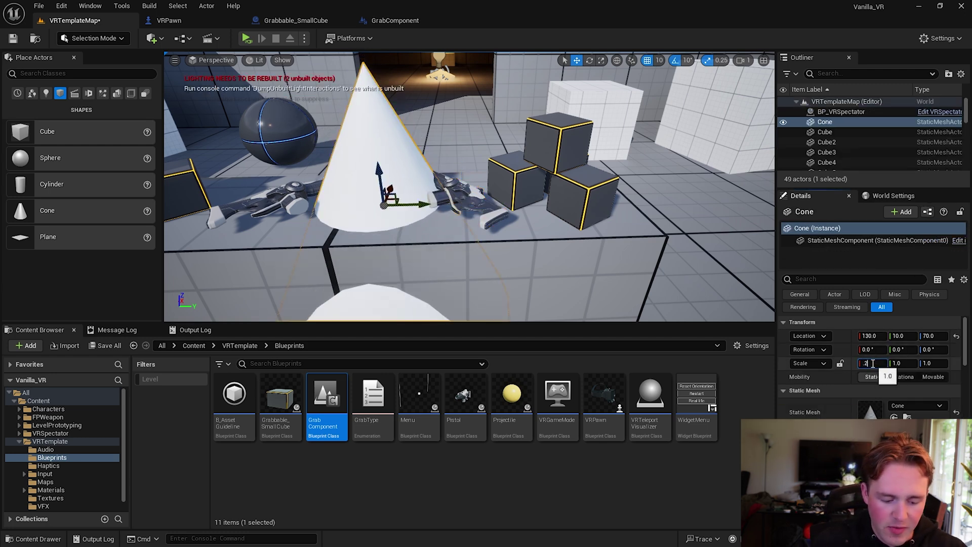
pyautogui.press('Return')
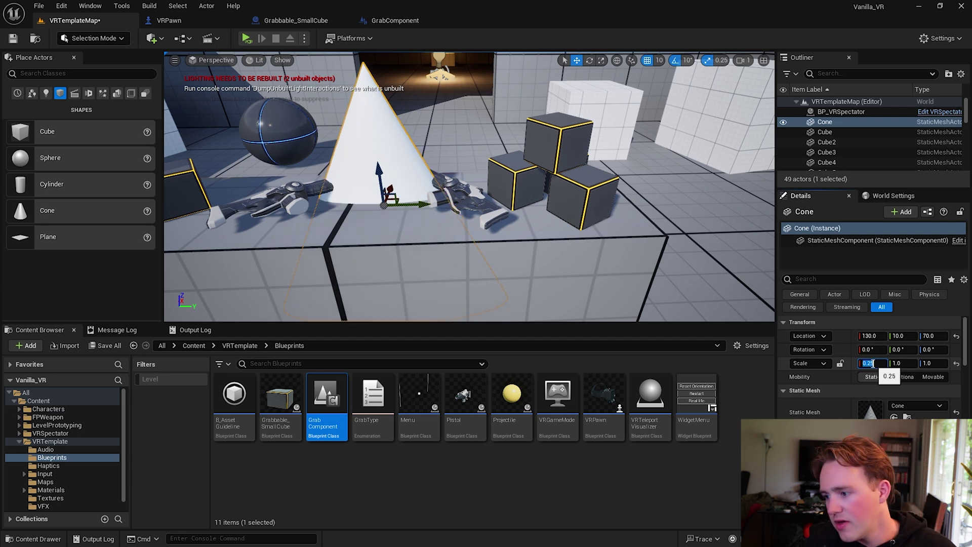
pyautogui.write('.25')
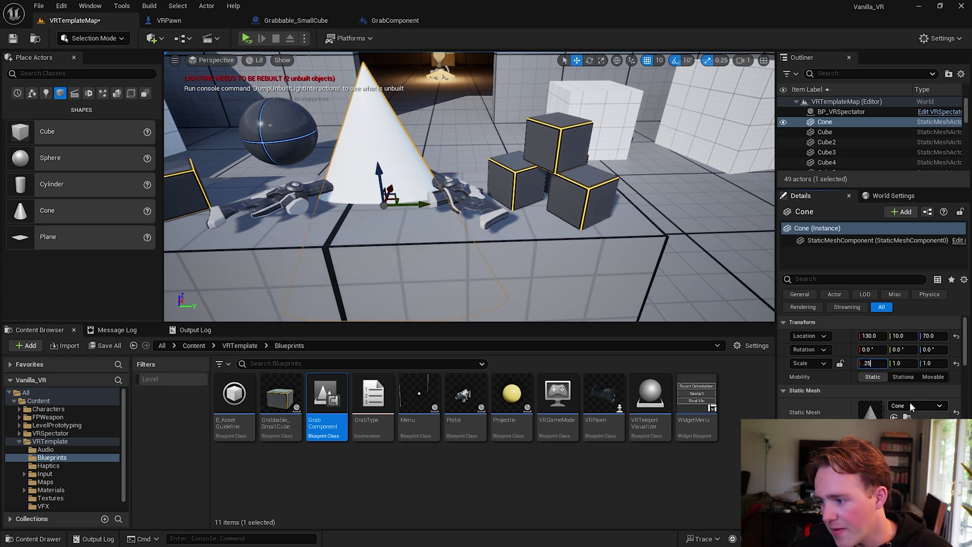
pyautogui.click(956, 363)
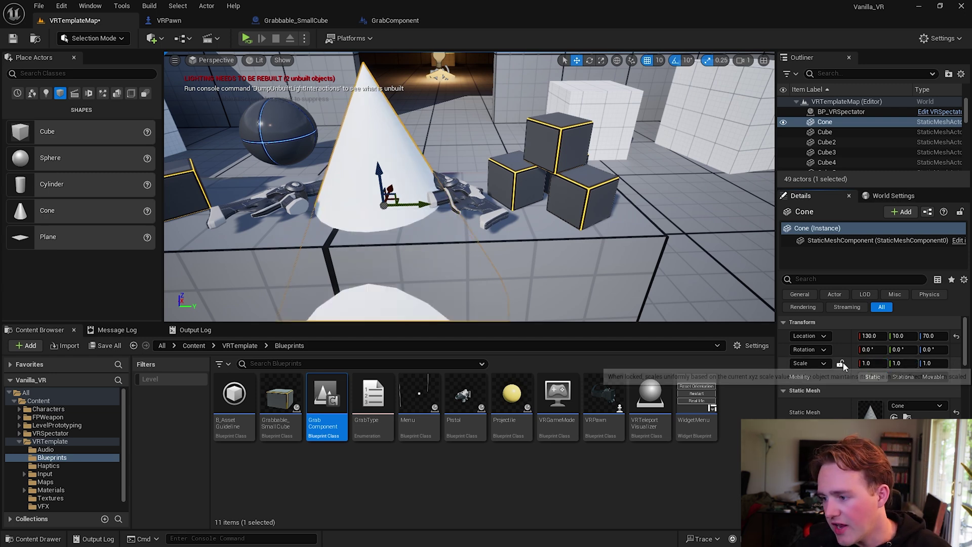
pyautogui.click(840, 364)
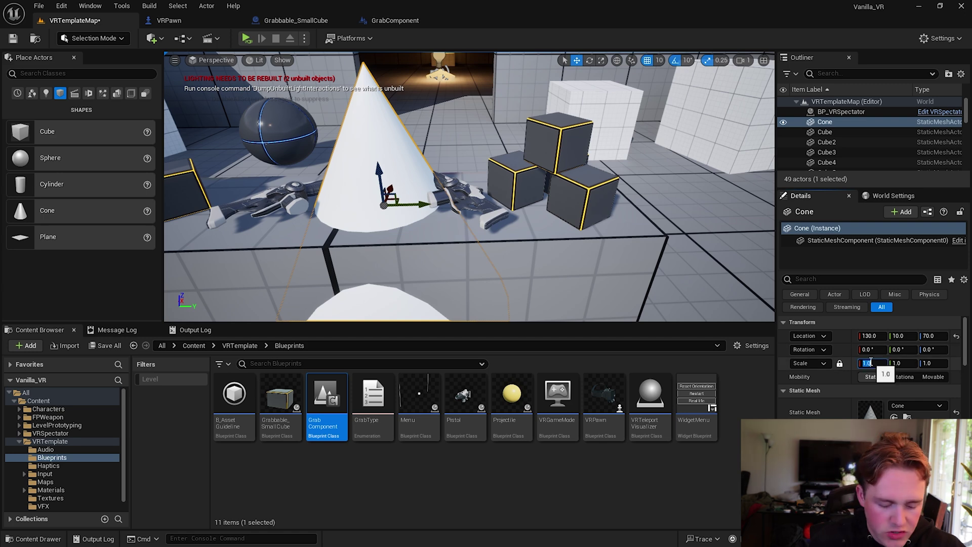
pyautogui.click(870, 363)
pyautogui.write('.25')
pyautogui.press('Return')
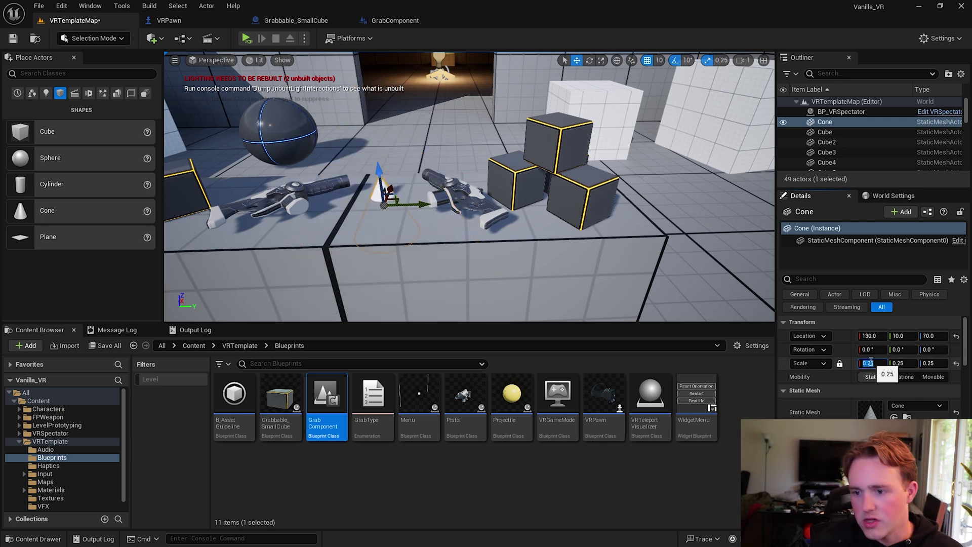
pyautogui.scroll(3, 397, 172)
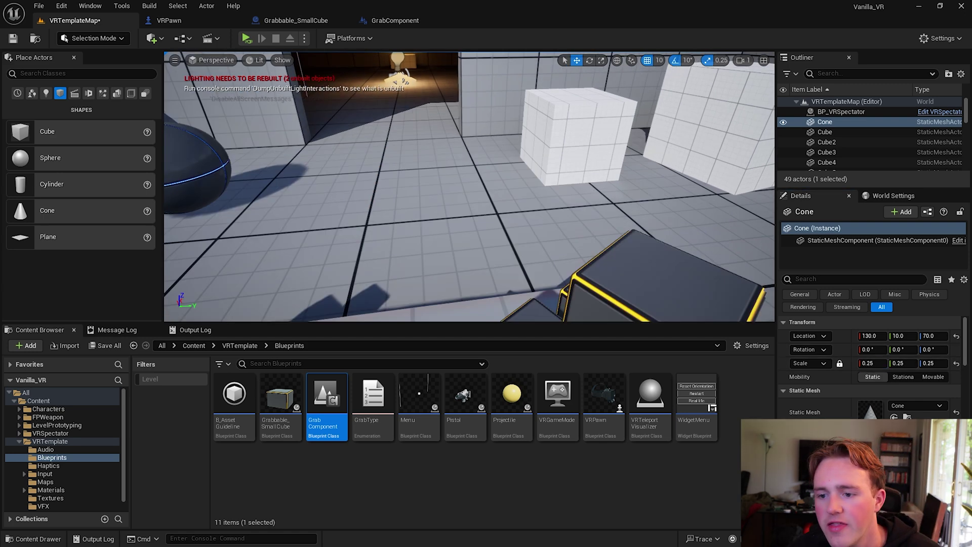
pyautogui.scroll(-3, 373, 176)
pyautogui.moveTo(389, 167); pyautogui.dragTo(396, 98)
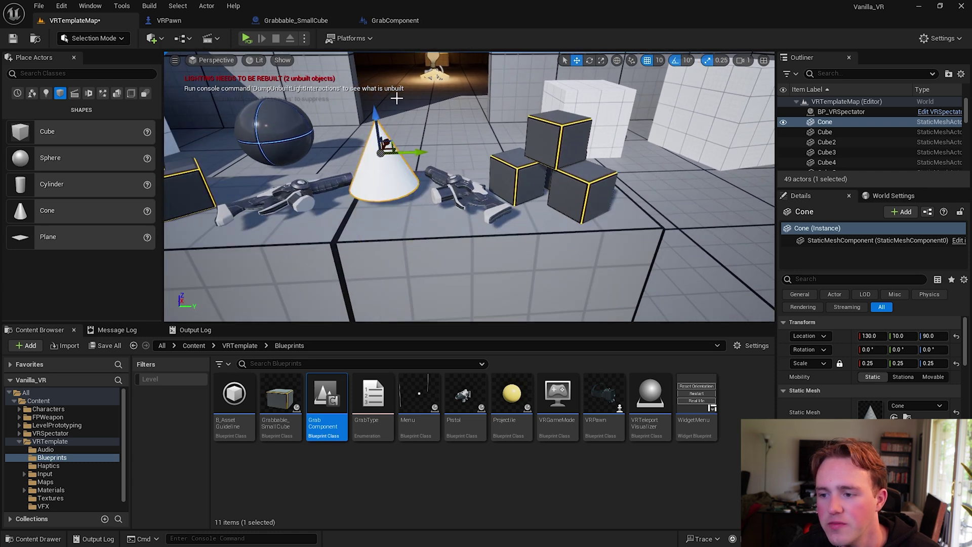
# - Make the cone red with the MI_Cube_03 material and launch VR Preview
pyautogui.click(560, 137)
pyautogui.scroll(-2, 860, 374)
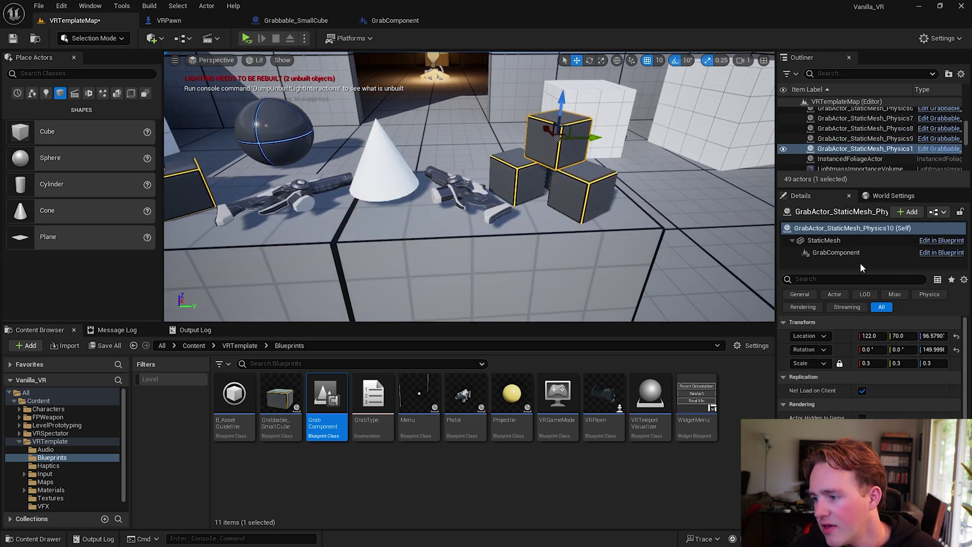
pyautogui.click(823, 240)
pyautogui.click(894, 417)
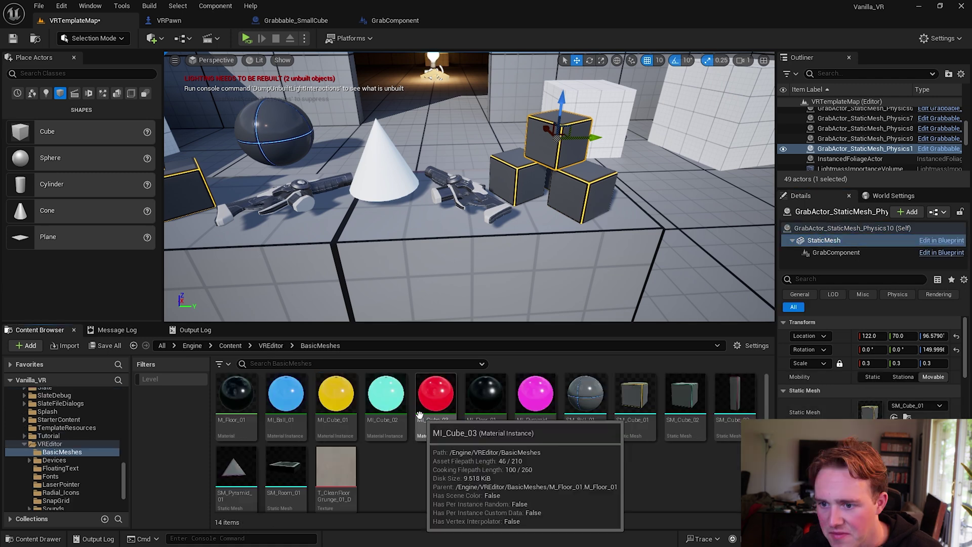
pyautogui.moveTo(436, 393); pyautogui.dragTo(385, 162)
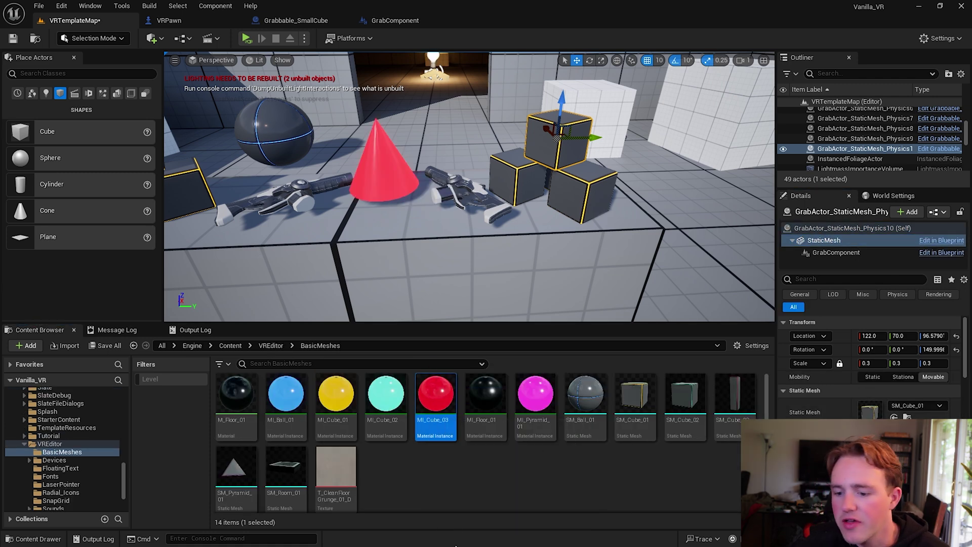
pyautogui.moveTo(446, 262); pyautogui.dragTo(486, 198)
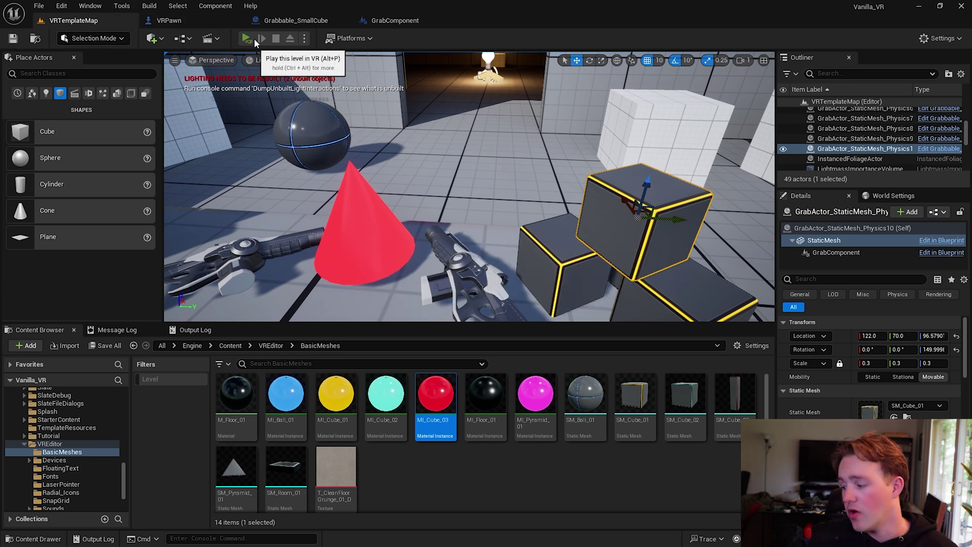
pyautogui.click(254, 37)
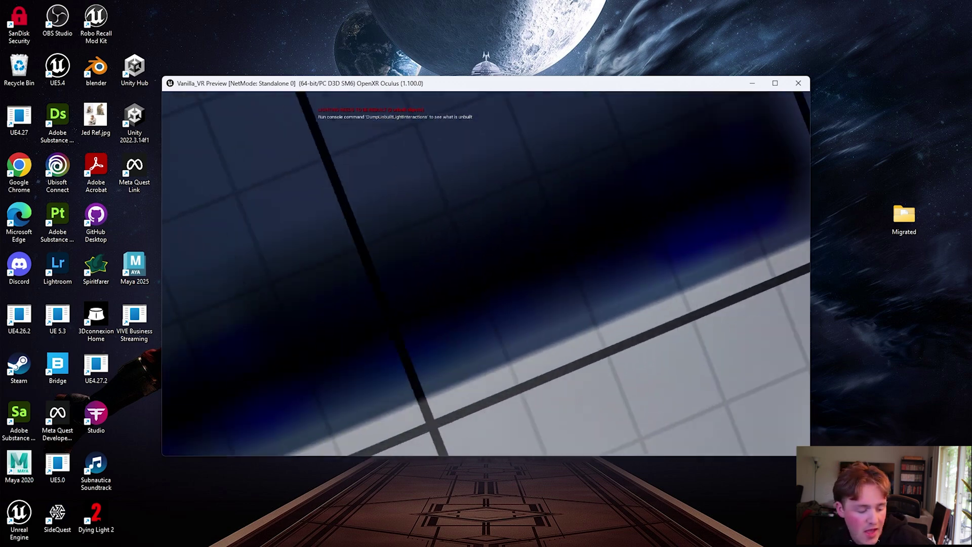
pyautogui.press('Escape')
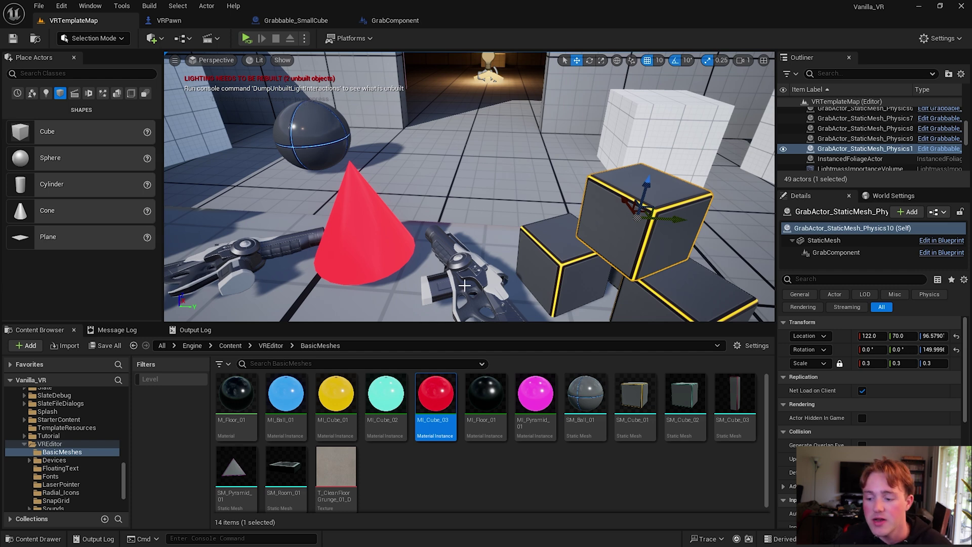
# - Enable Simulate Physics on the red cone and save the level
pyautogui.click(344, 218)
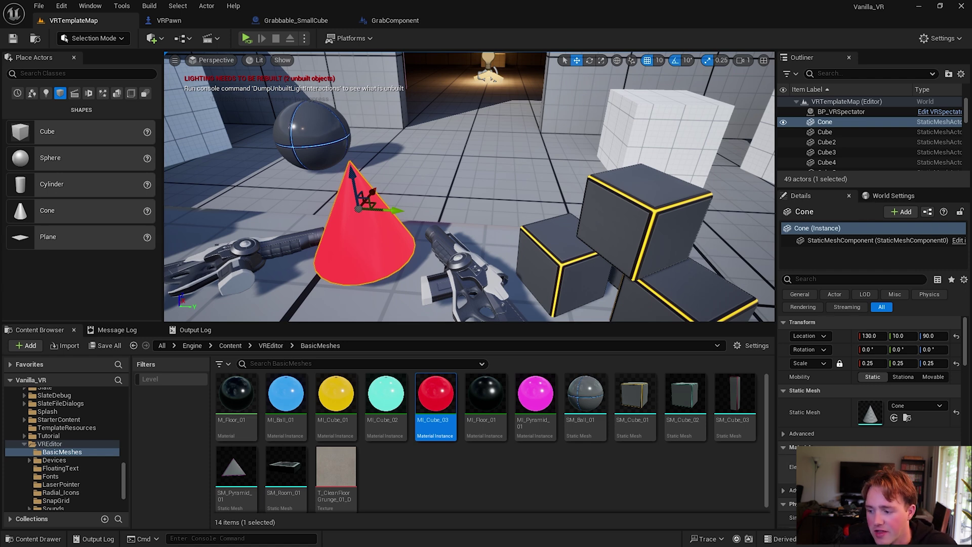
pyautogui.scroll(-5, 846, 446)
pyautogui.scroll(-1, 847, 445)
pyautogui.click(862, 388)
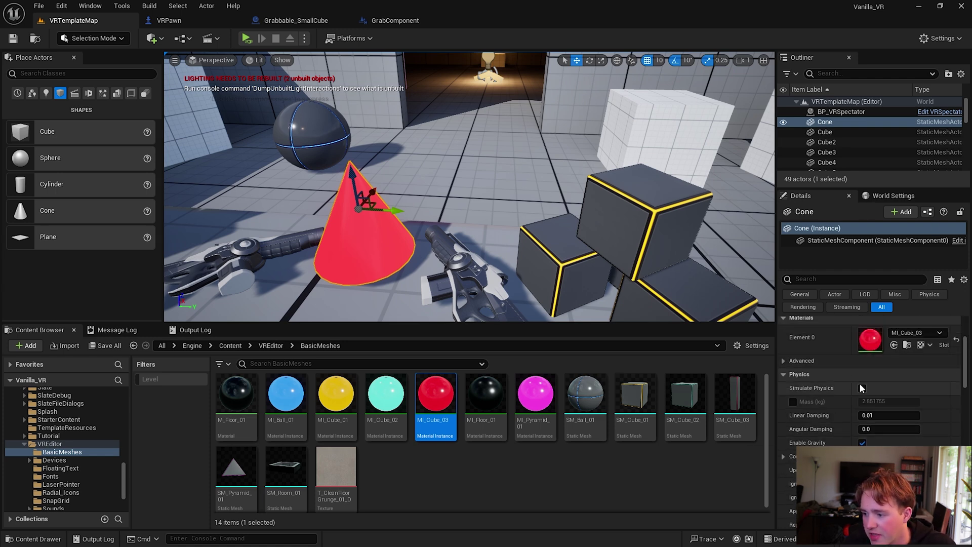
pyautogui.hotkey('ctrl', 's')
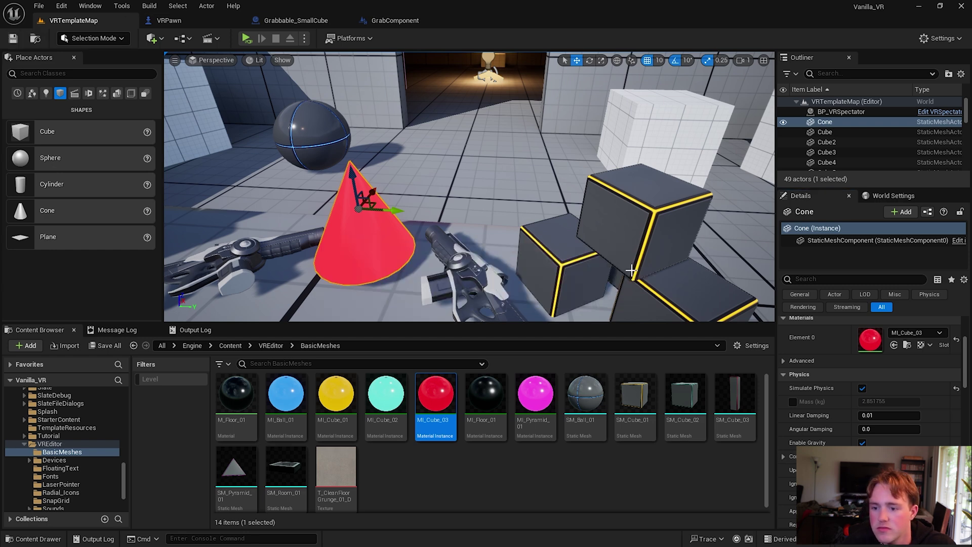
# - Add a GrabComponent named Grab to the cone with Grab Type Free, and save
pyautogui.scroll(-6, 916, 400)
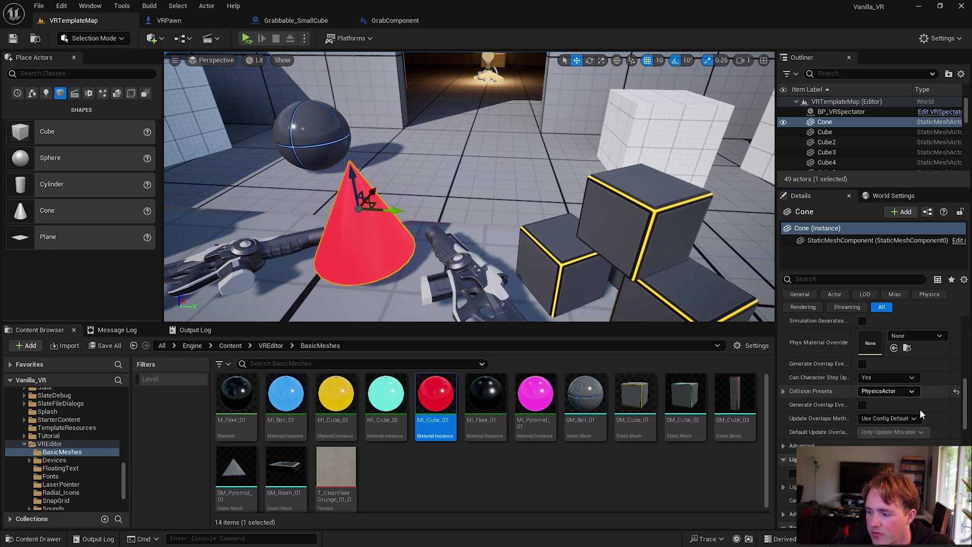
pyautogui.scroll(8, 822, 387)
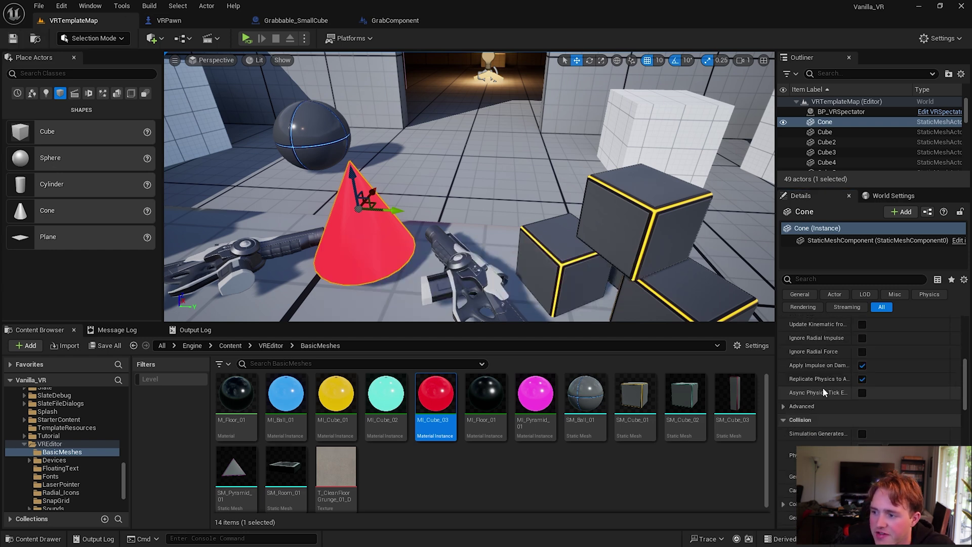
pyautogui.click(902, 213)
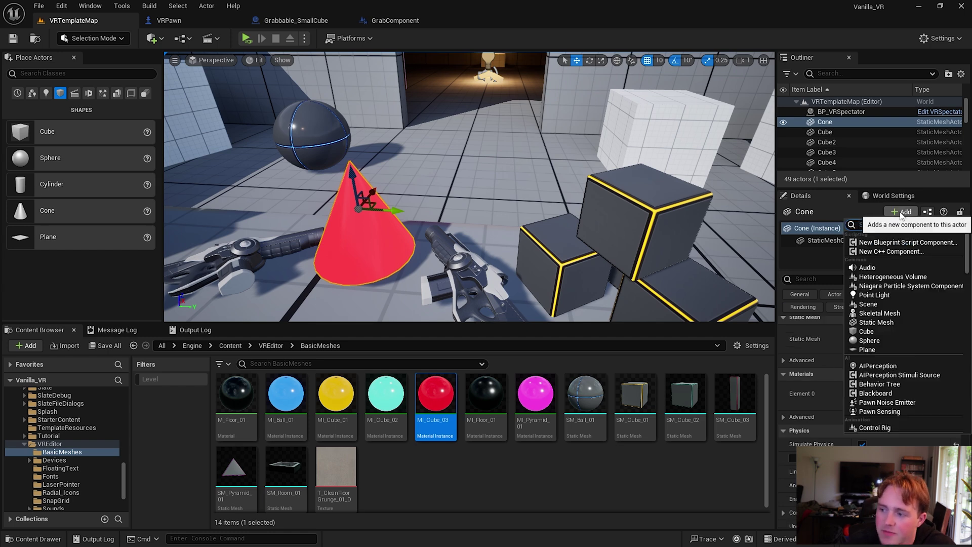
pyautogui.write('Grab')
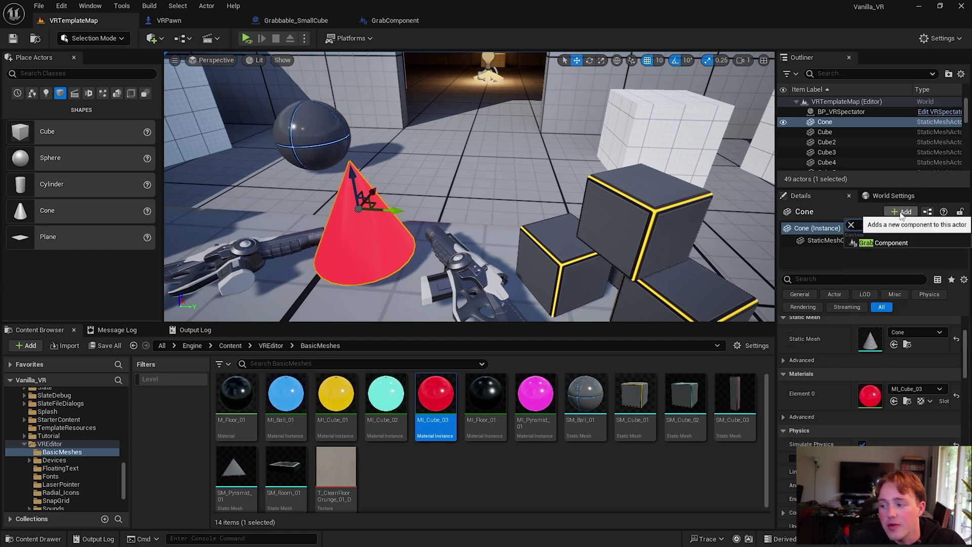
pyautogui.click(885, 243)
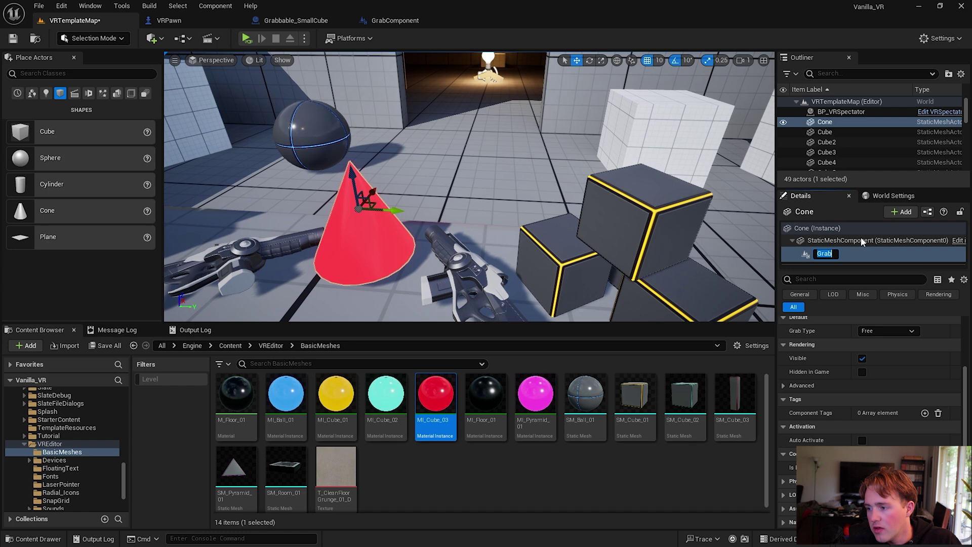
pyautogui.press('Return')
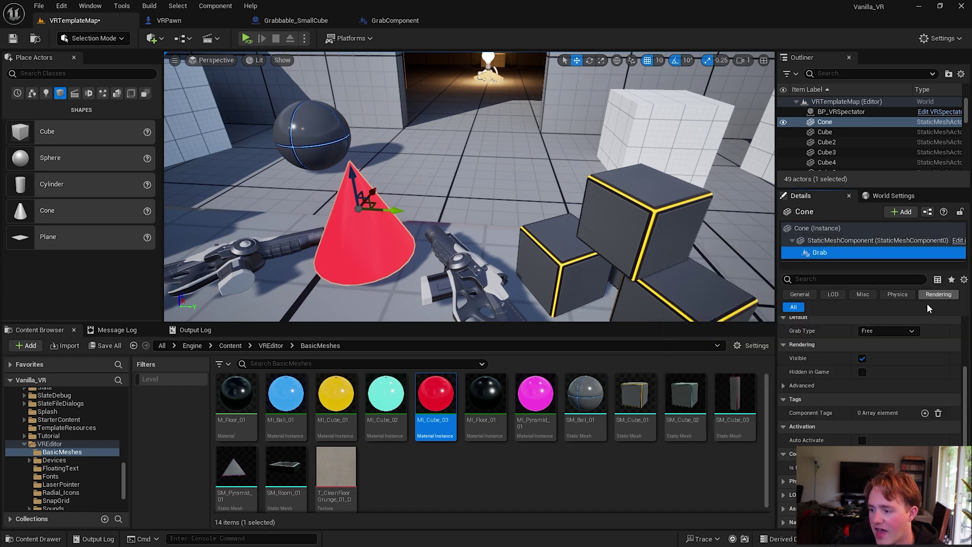
pyautogui.scroll(2, 924, 365)
pyautogui.click(886, 404)
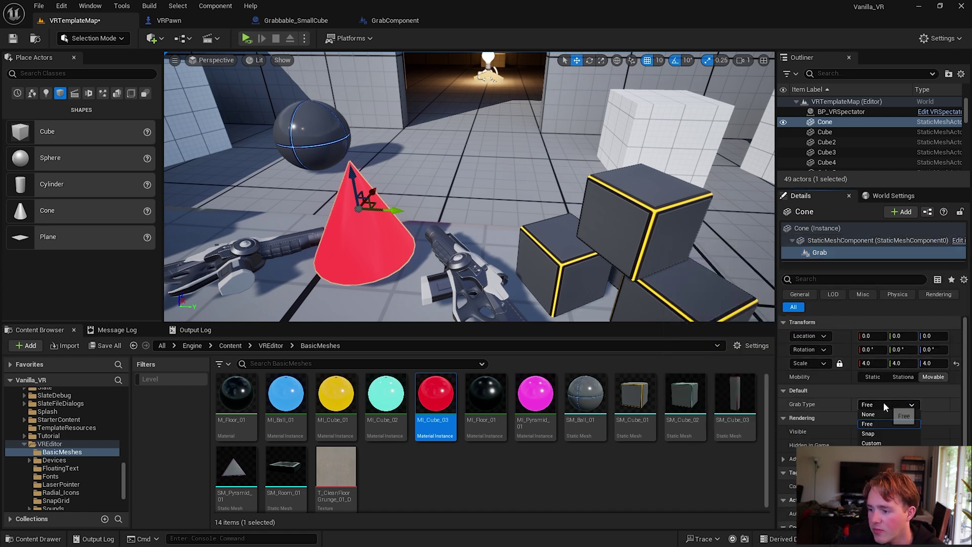
pyautogui.click(900, 424)
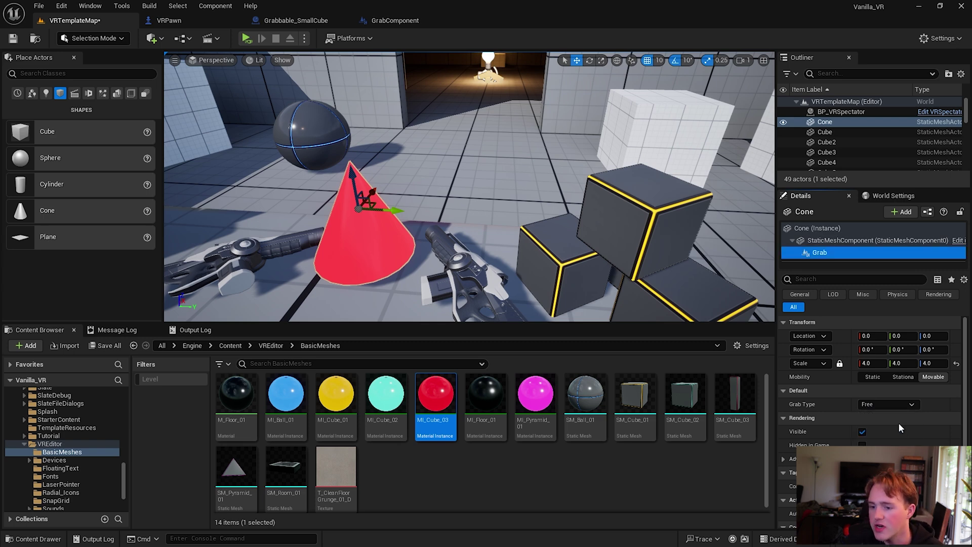
pyautogui.click(13, 38)
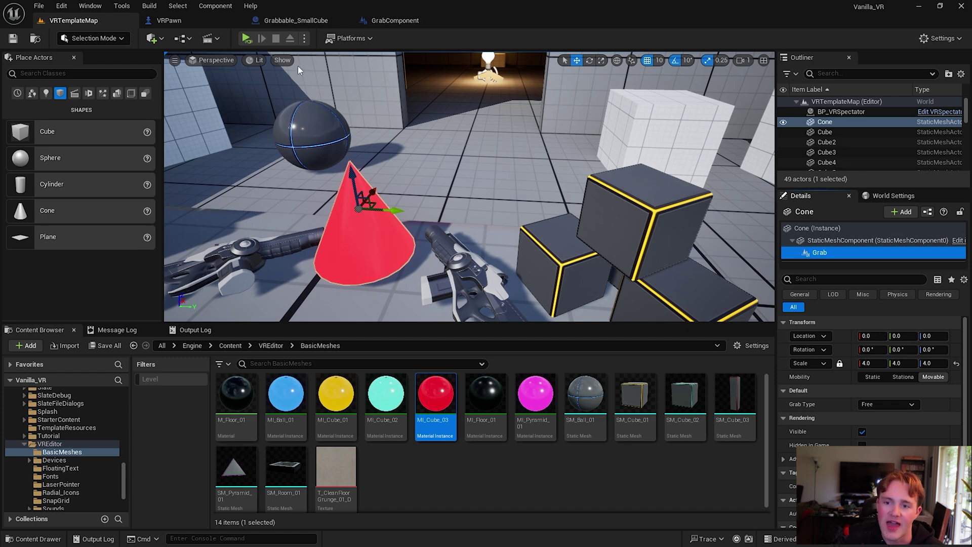
# - Launch VRTemplateMap in VR Preview to try the cone in the headset
pyautogui.click(247, 39)
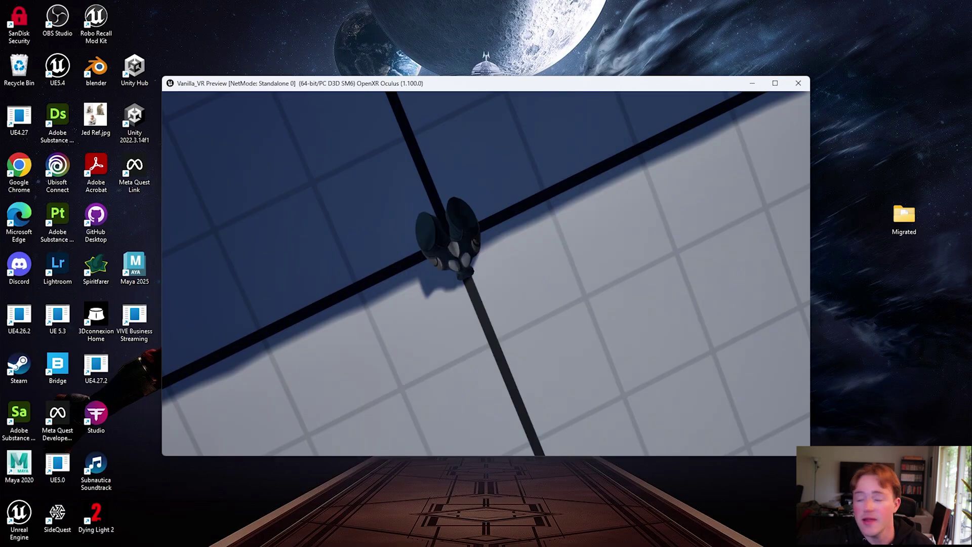